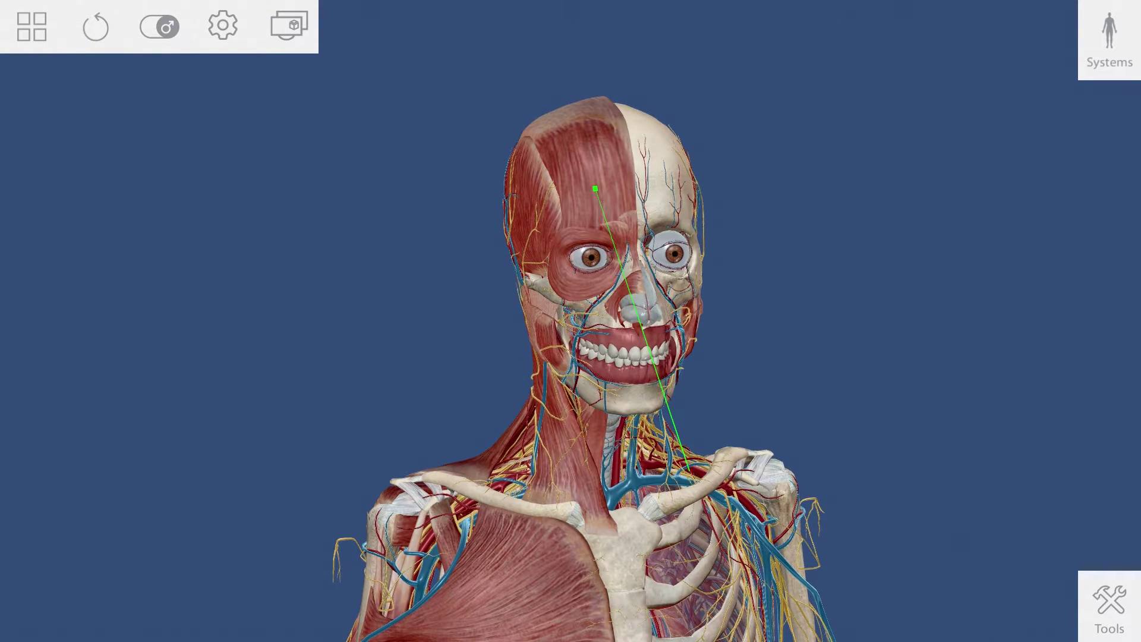
Step: Select the right occipitofrontalis (M. occipitofrontalis) to see its details, then bring up the views gallery
{"action": "left_click", "coordinate": [596, 193]}
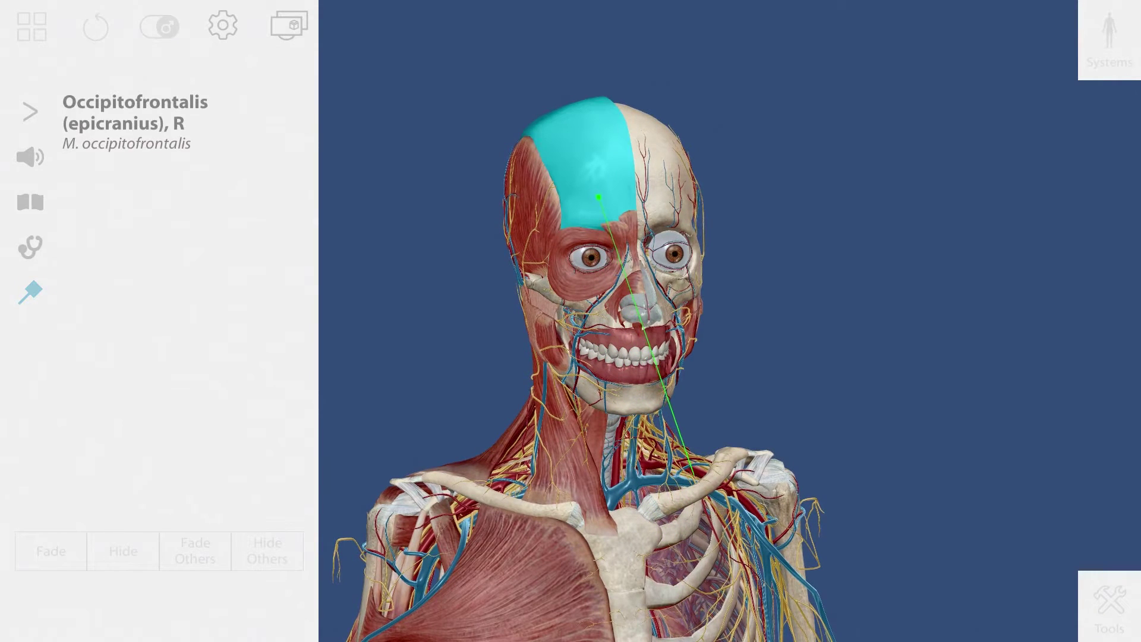
{"action": "left_click_drag", "start_coordinate": [599, 200], "coordinate": [207, 197]}
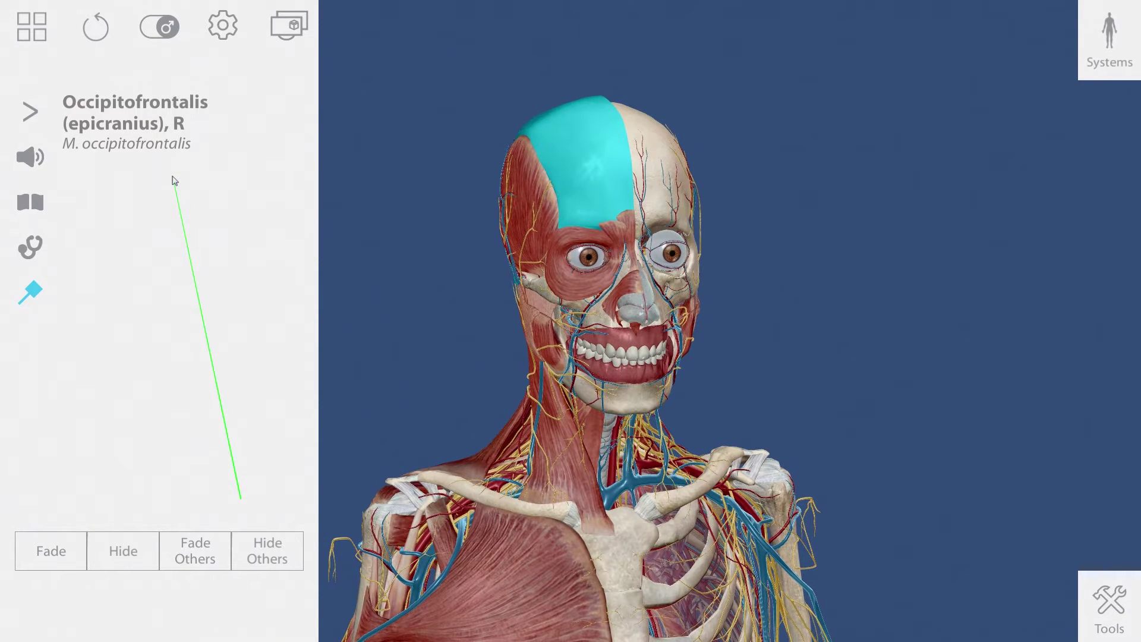
{"action": "left_click_drag", "start_coordinate": [174, 180], "coordinate": [22, 17]}
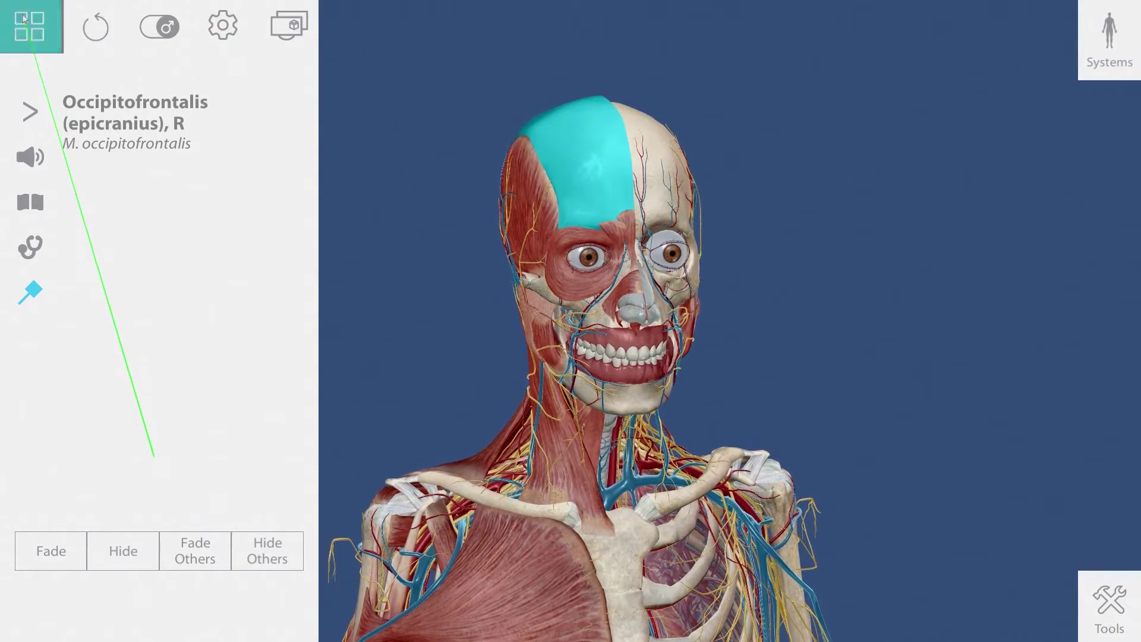
{"action": "left_click", "coordinate": [22, 18]}
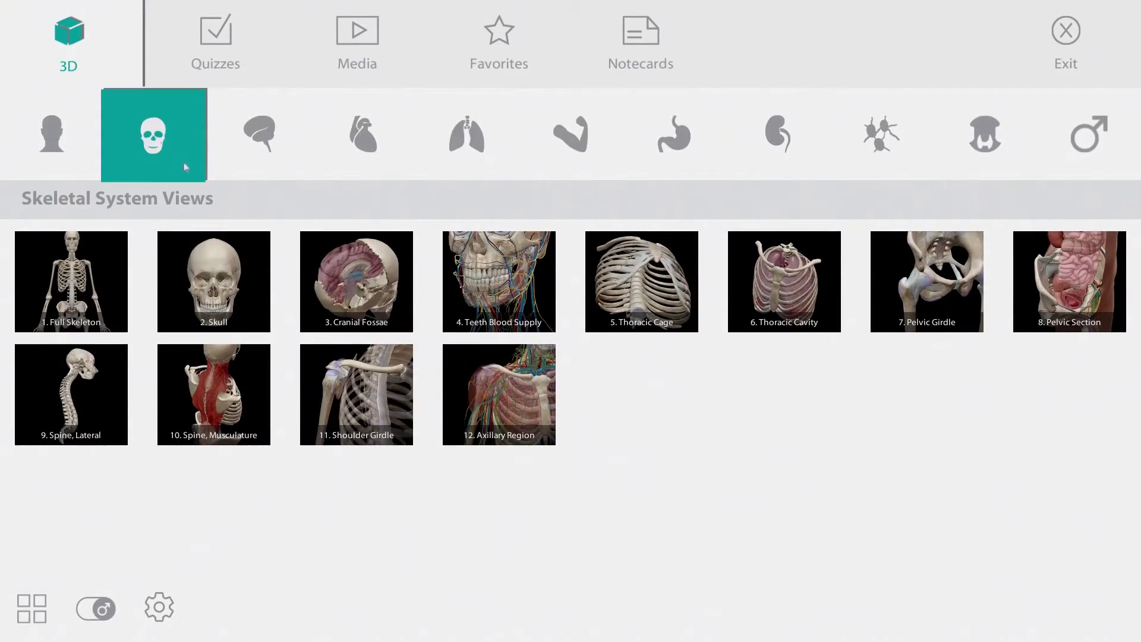
Step: Browse the circulatory, muscular, urinary and endocrine views, then load the skeletal 2. Skull view
{"action": "left_click", "coordinate": [364, 146]}
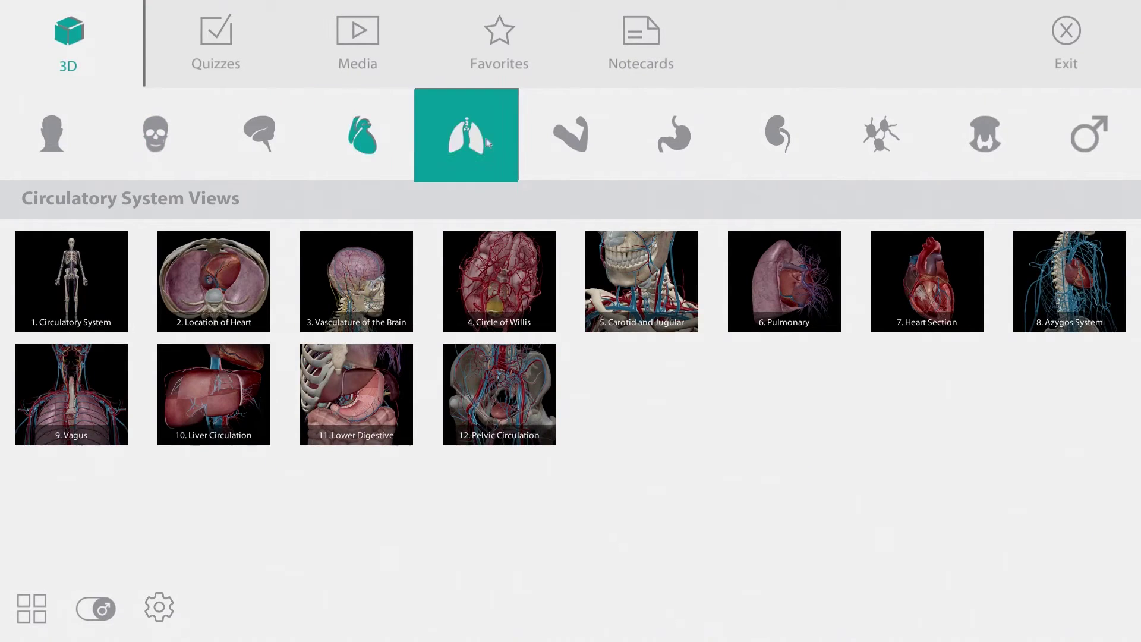
{"action": "left_click", "coordinate": [572, 139]}
{"action": "left_click", "coordinate": [780, 144]}
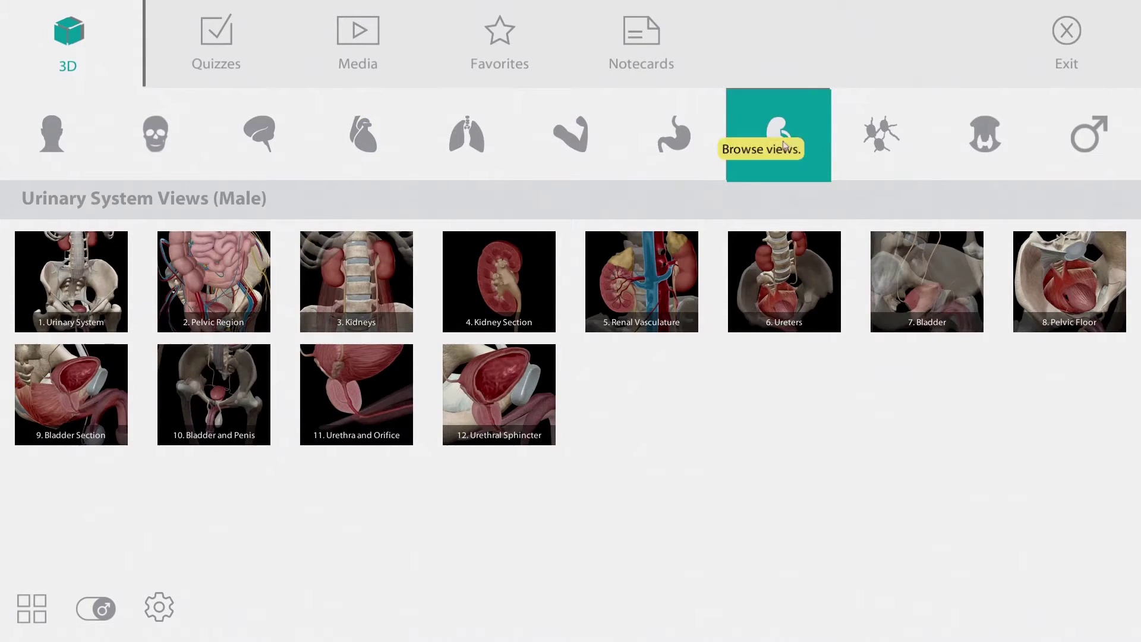
{"action": "left_click", "coordinate": [978, 158]}
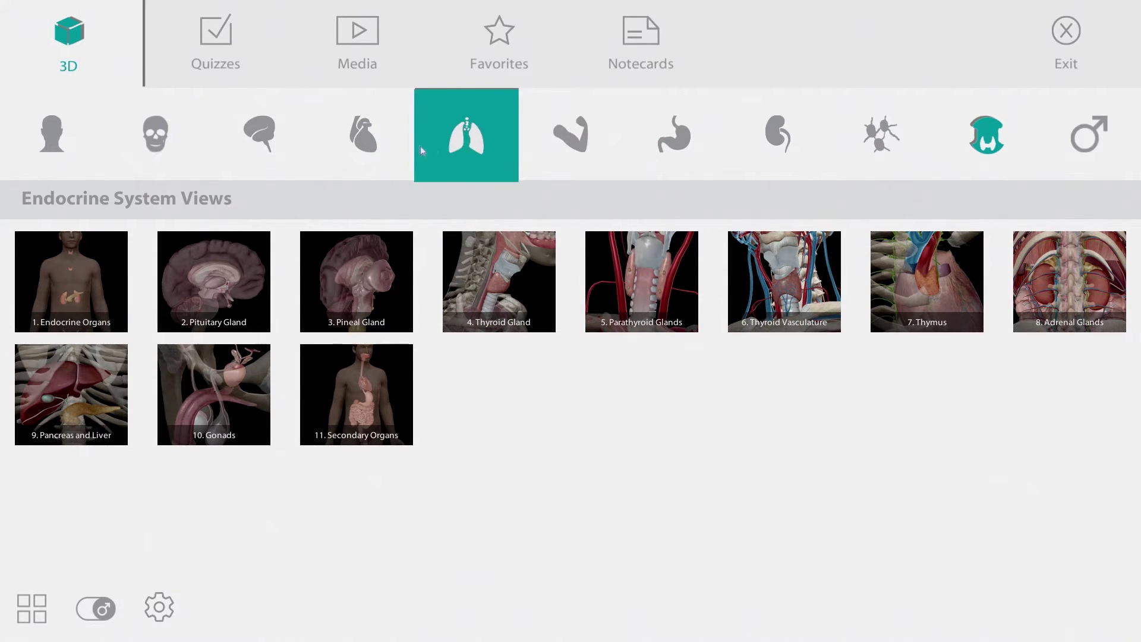
{"action": "left_click", "coordinate": [160, 154]}
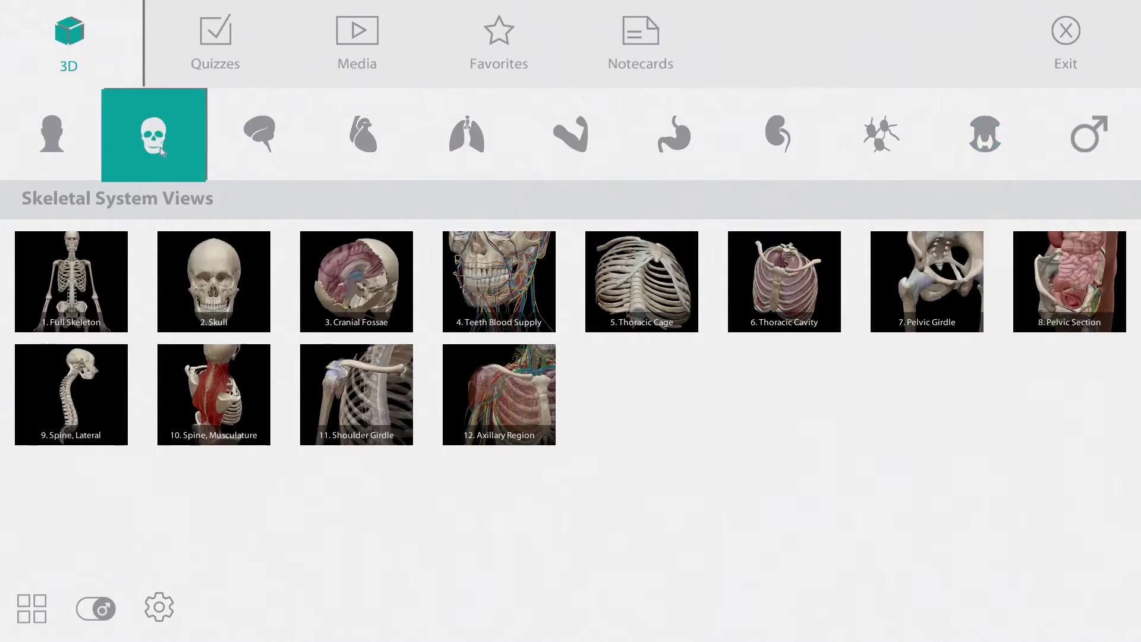
{"action": "left_click", "coordinate": [211, 269]}
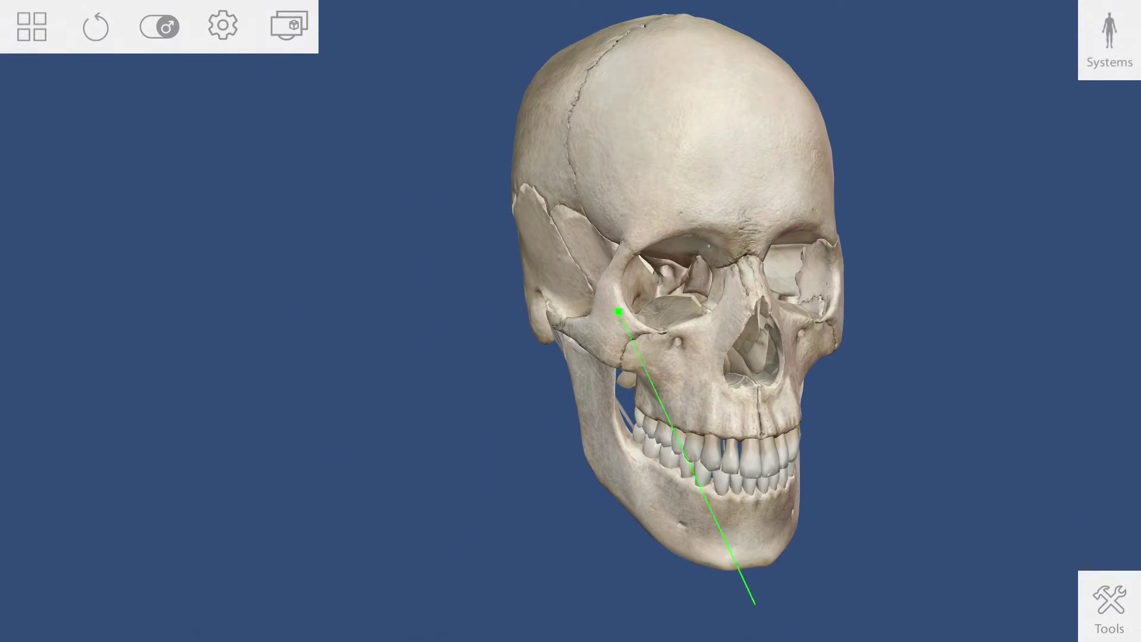
Step: Select the right zygomatic bone and trace its hierarchy up to the Facial skeleton group
{"action": "left_click", "coordinate": [614, 320]}
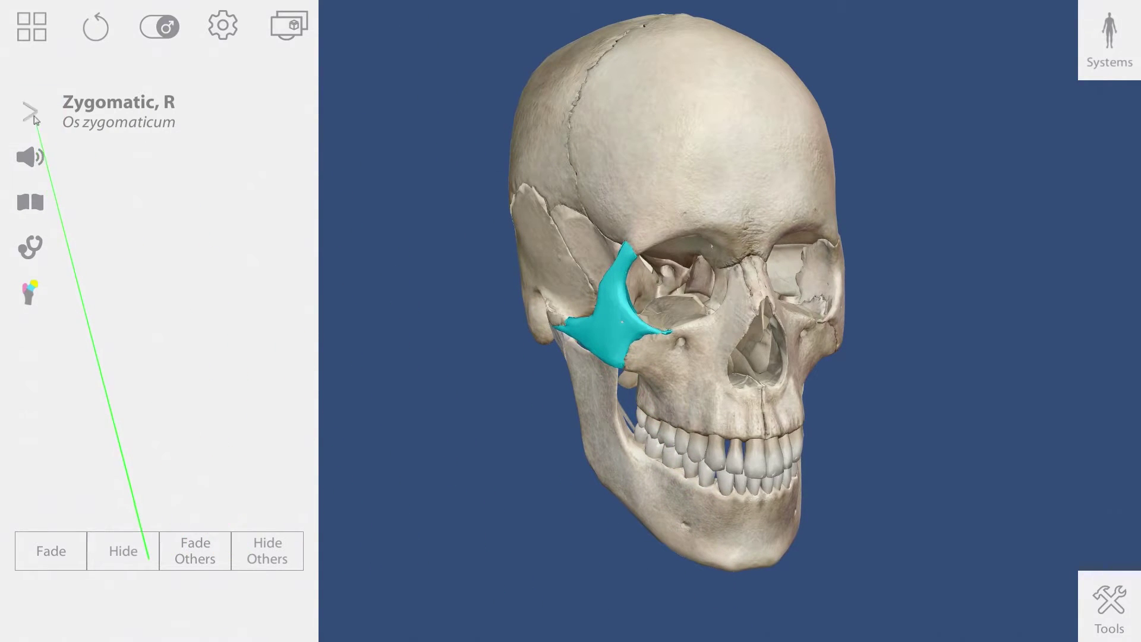
{"action": "left_click", "coordinate": [31, 112]}
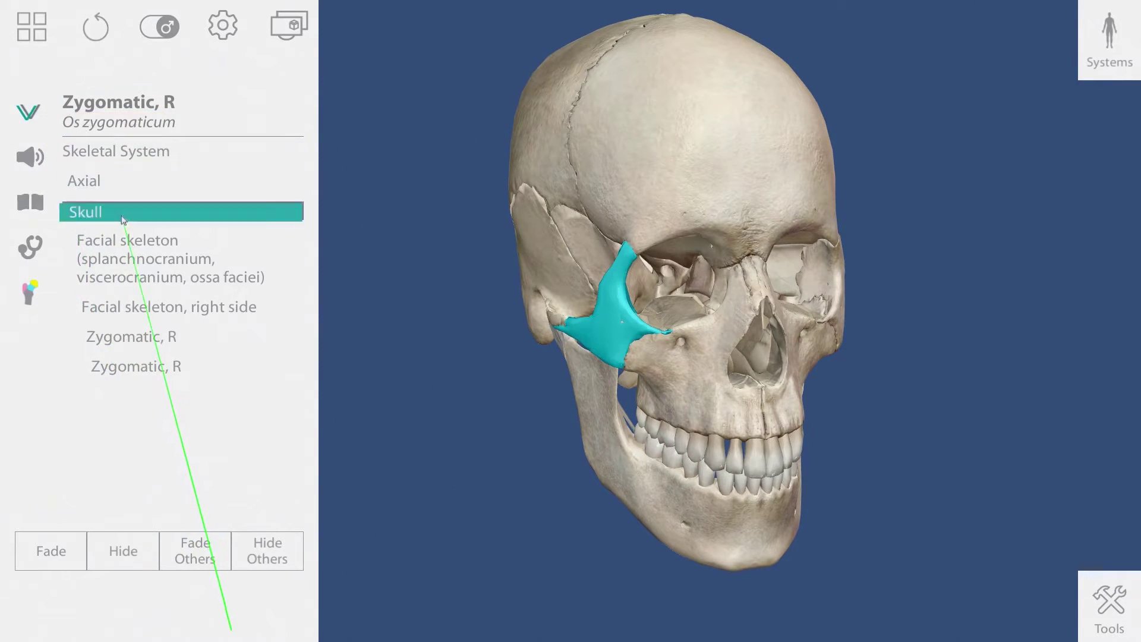
{"action": "left_click", "coordinate": [126, 249]}
{"action": "left_click", "coordinate": [203, 251]}
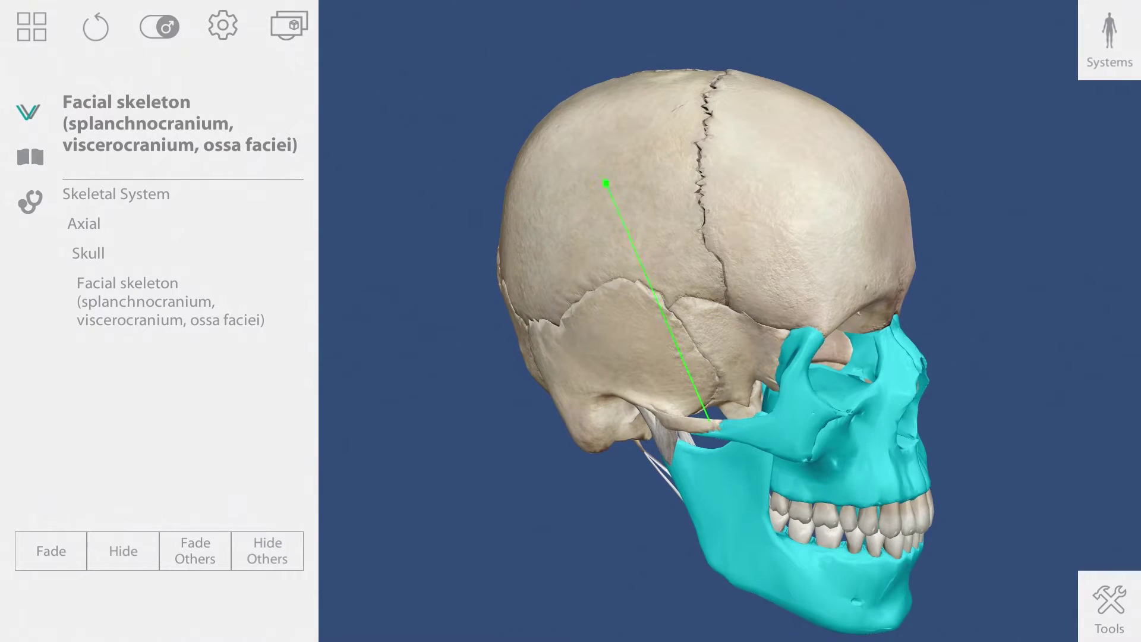
Step: Fade and then hide the right parietal bone to expose the cranial cavity
{"action": "left_click", "coordinate": [610, 189]}
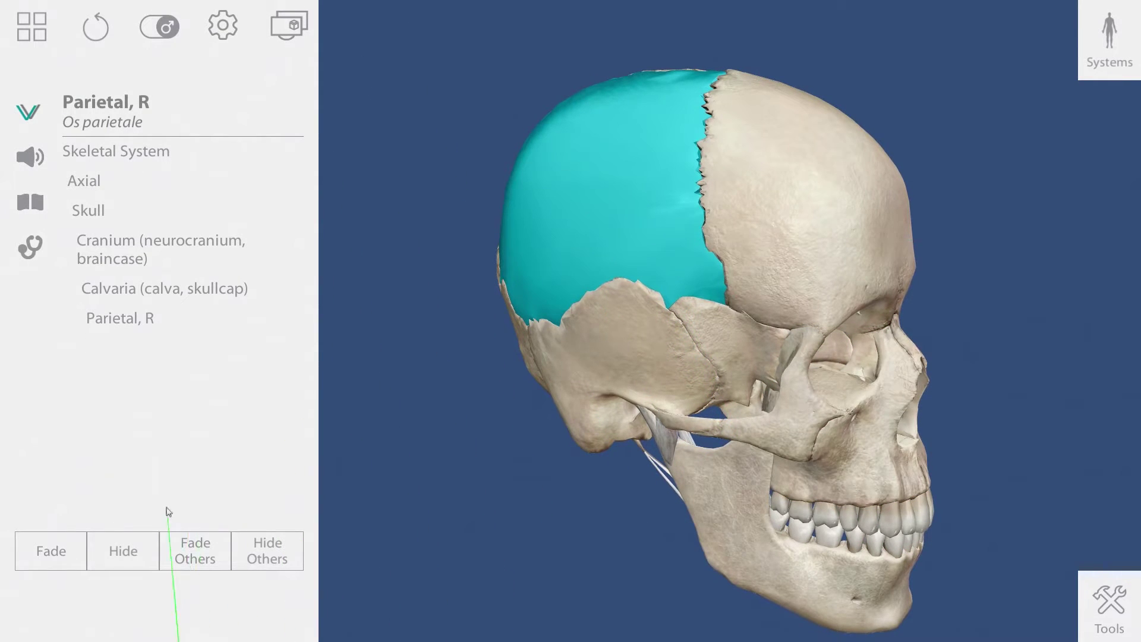
{"action": "left_click", "coordinate": [57, 557]}
{"action": "left_click", "coordinate": [126, 555]}
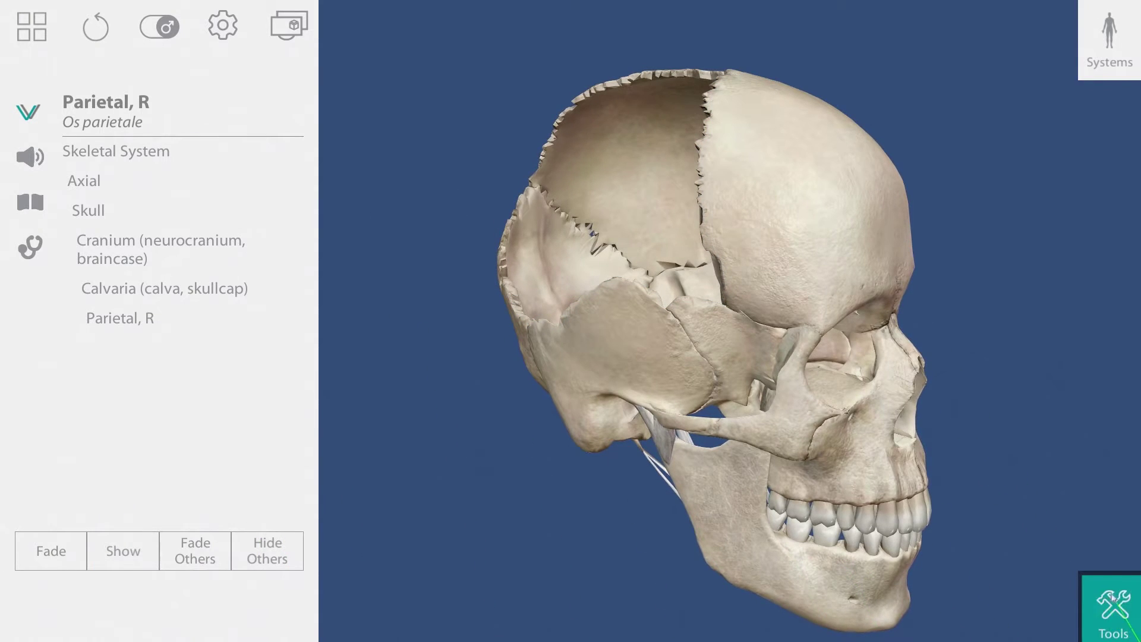
{"action": "left_click", "coordinate": [1115, 609]}
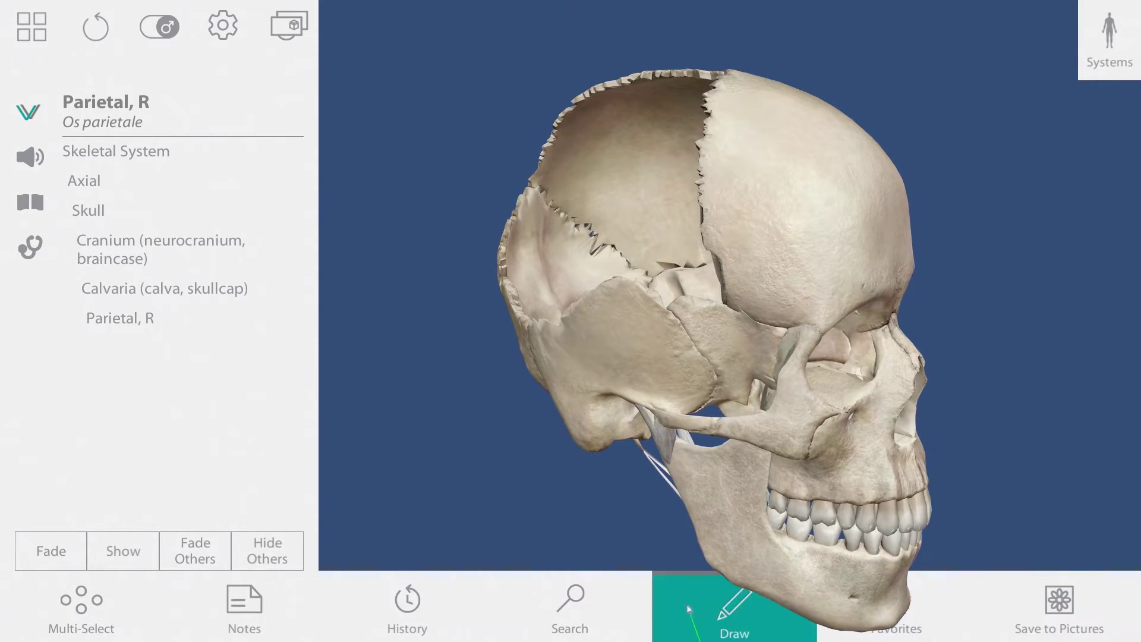
Step: Search for 'brain' and add the Brain to the 3D scene
{"action": "left_click", "coordinate": [587, 606]}
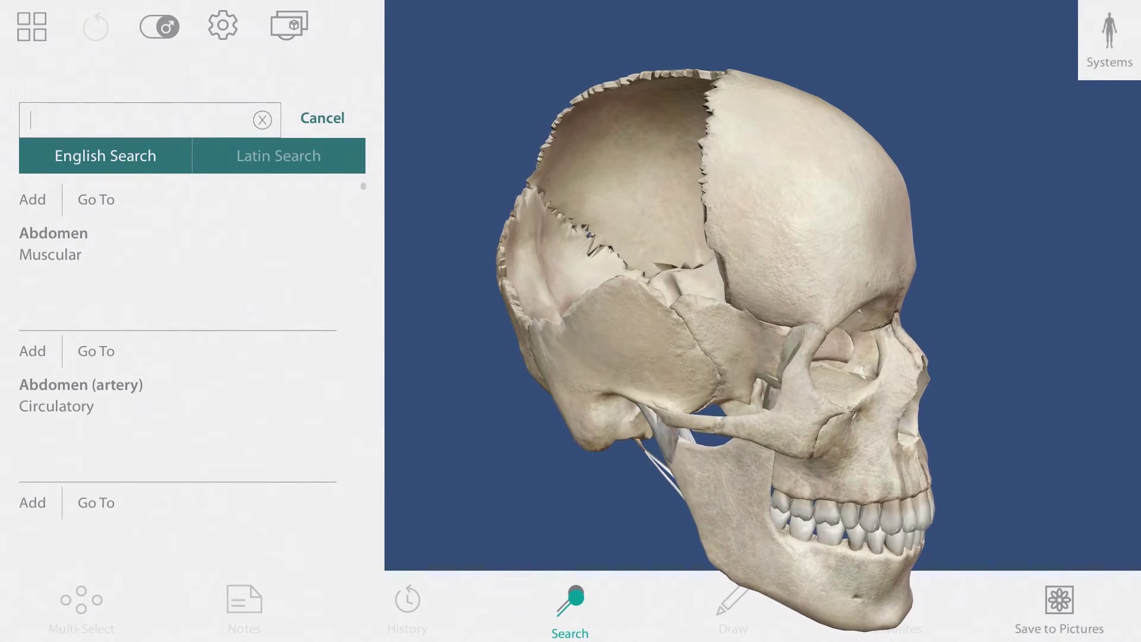
{"action": "type", "text": "brain"}
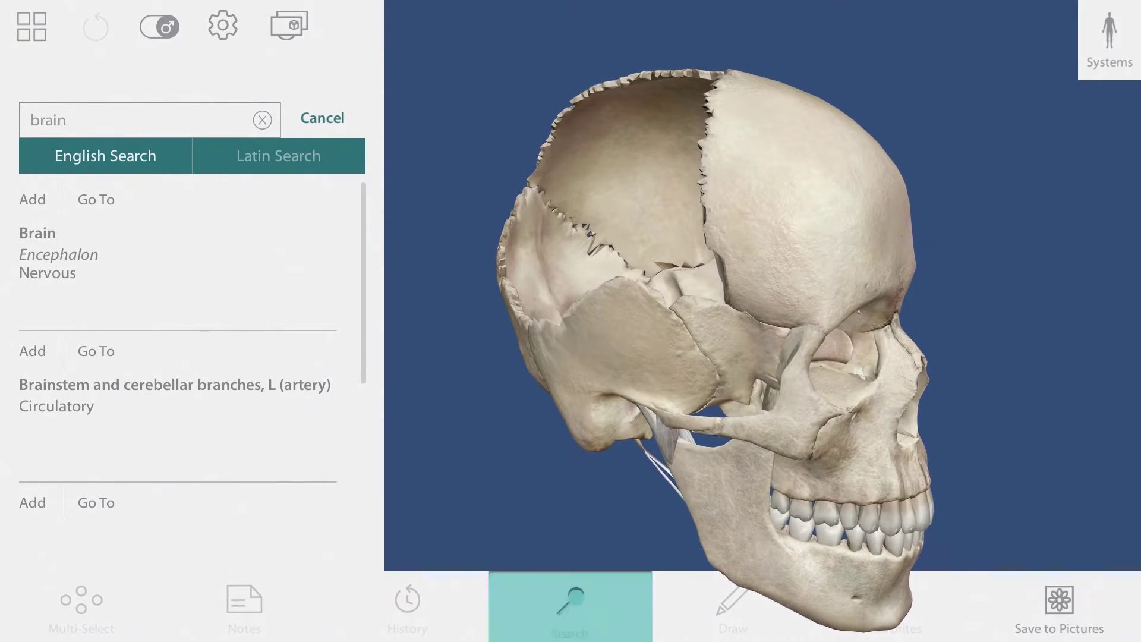
{"action": "left_click", "coordinate": [33, 241]}
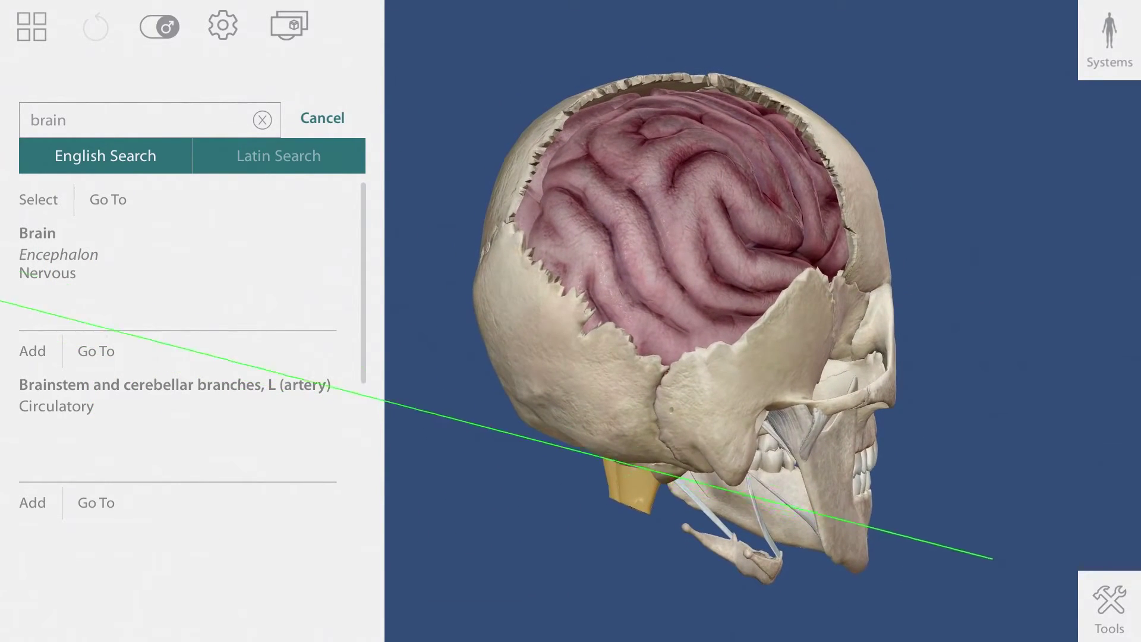
Step: Hide the skeletal system and select the right occipital lobe to view its details
{"action": "left_click", "coordinate": [1109, 35]}
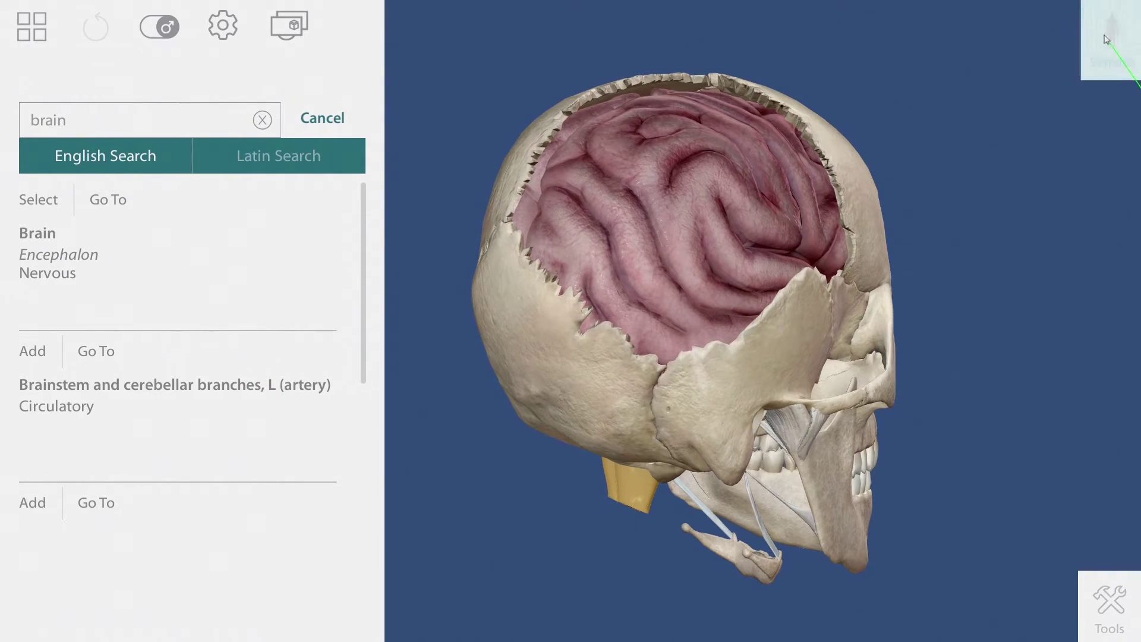
{"action": "left_click", "coordinate": [1114, 82]}
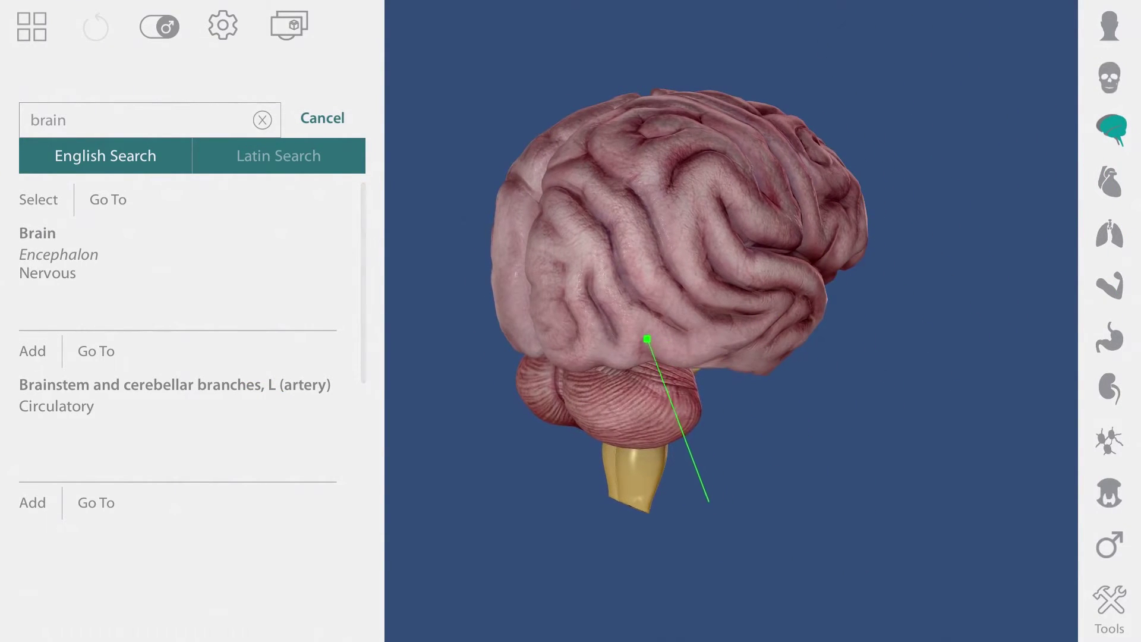
{"action": "left_click", "coordinate": [635, 329]}
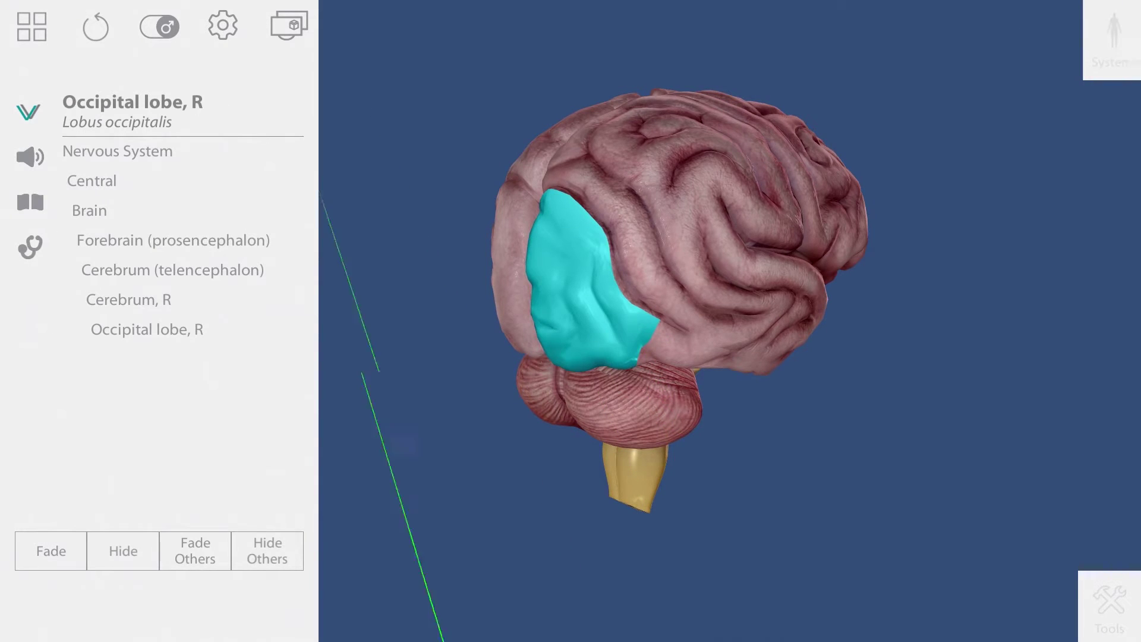
Step: Hide the right occipital lobe, undo it via History, and return to the Skeletal System Views
{"action": "left_click", "coordinate": [129, 555]}
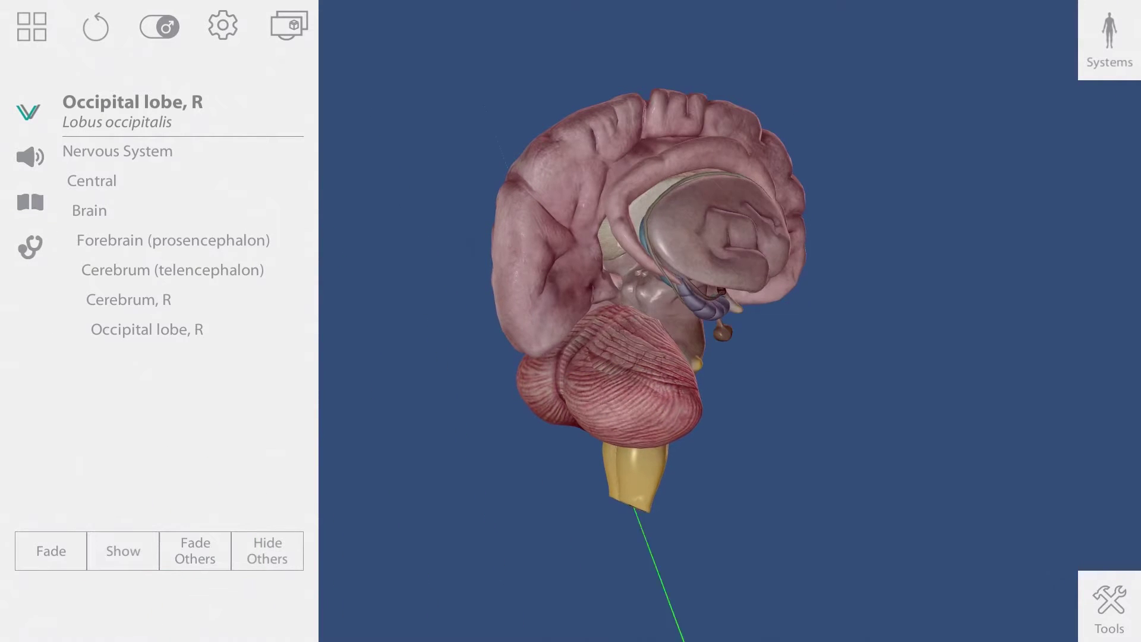
{"action": "left_click", "coordinate": [1128, 626]}
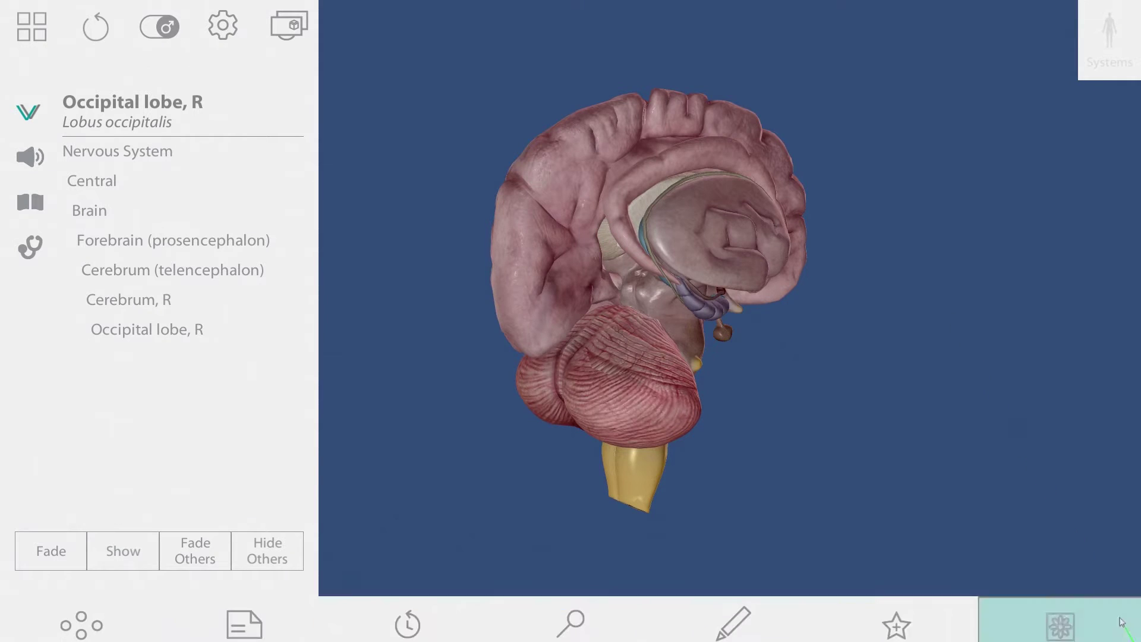
{"action": "left_click", "coordinate": [428, 621]}
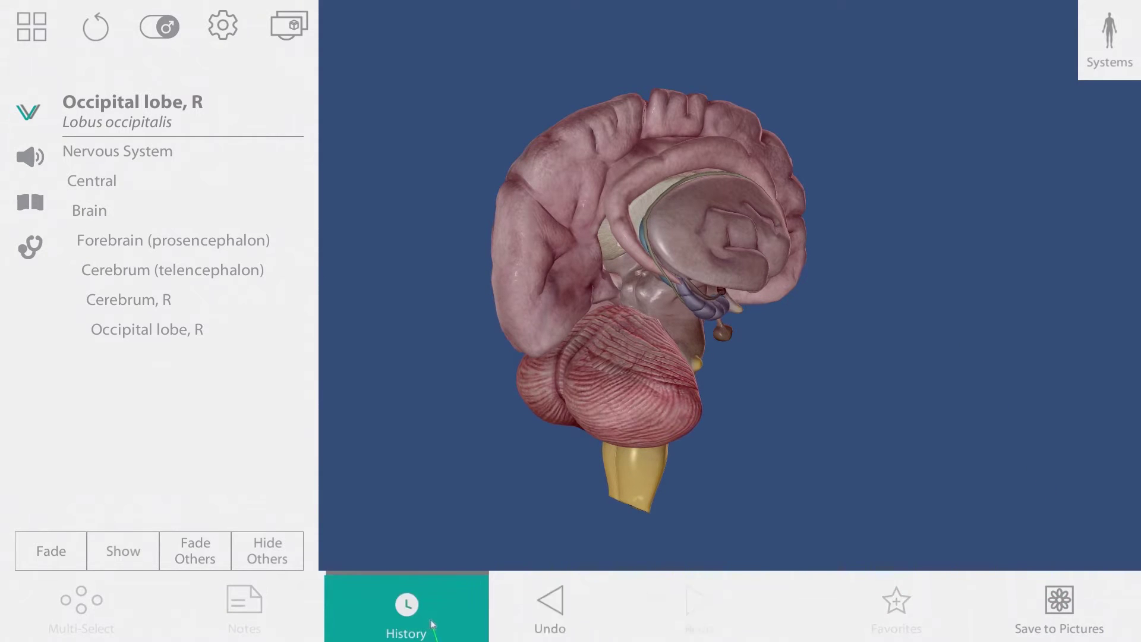
{"action": "left_click", "coordinate": [649, 601]}
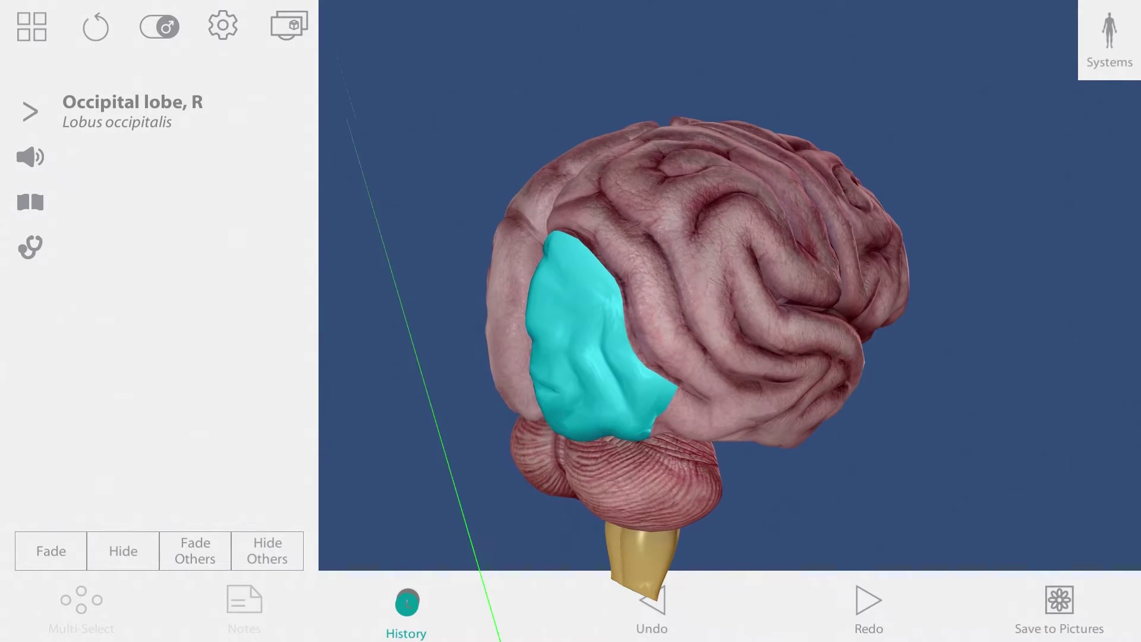
{"action": "left_click", "coordinate": [33, 28]}
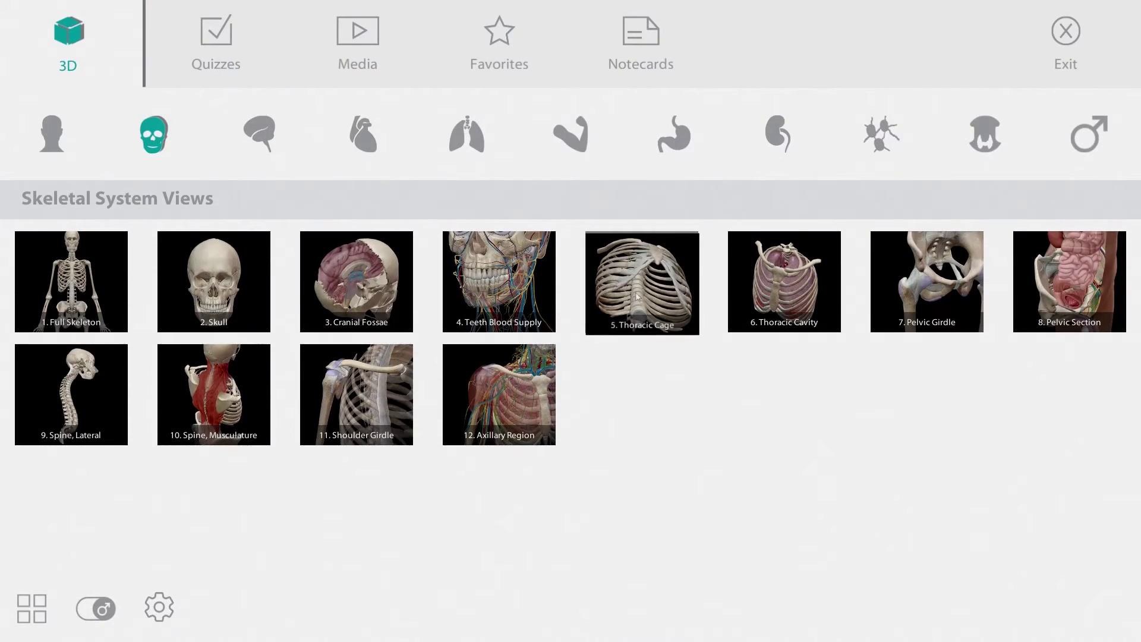
Step: Load the Thoracic Cage view and add the respiratory and circulatory systems to it
{"action": "left_click", "coordinate": [637, 296]}
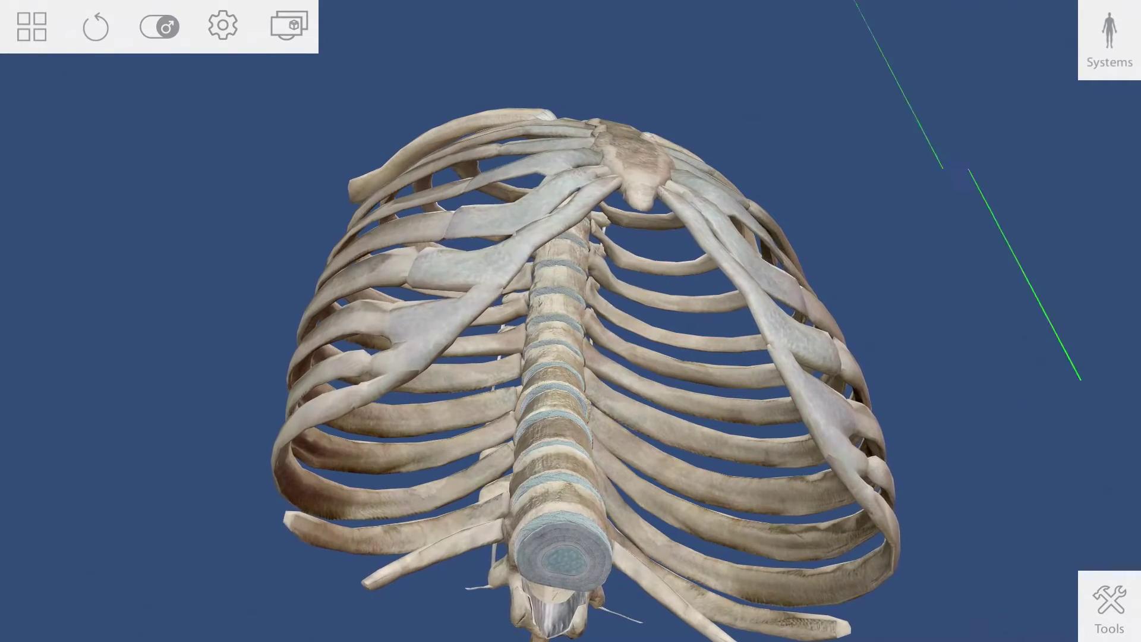
{"action": "left_click", "coordinate": [1134, 70]}
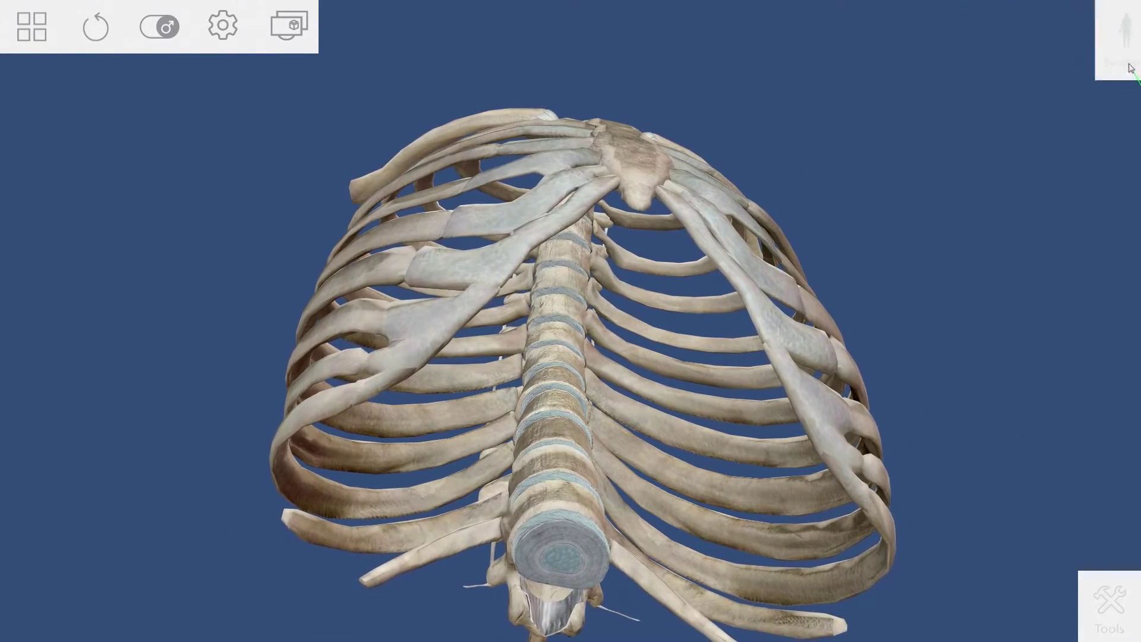
{"action": "left_click", "coordinate": [1112, 235]}
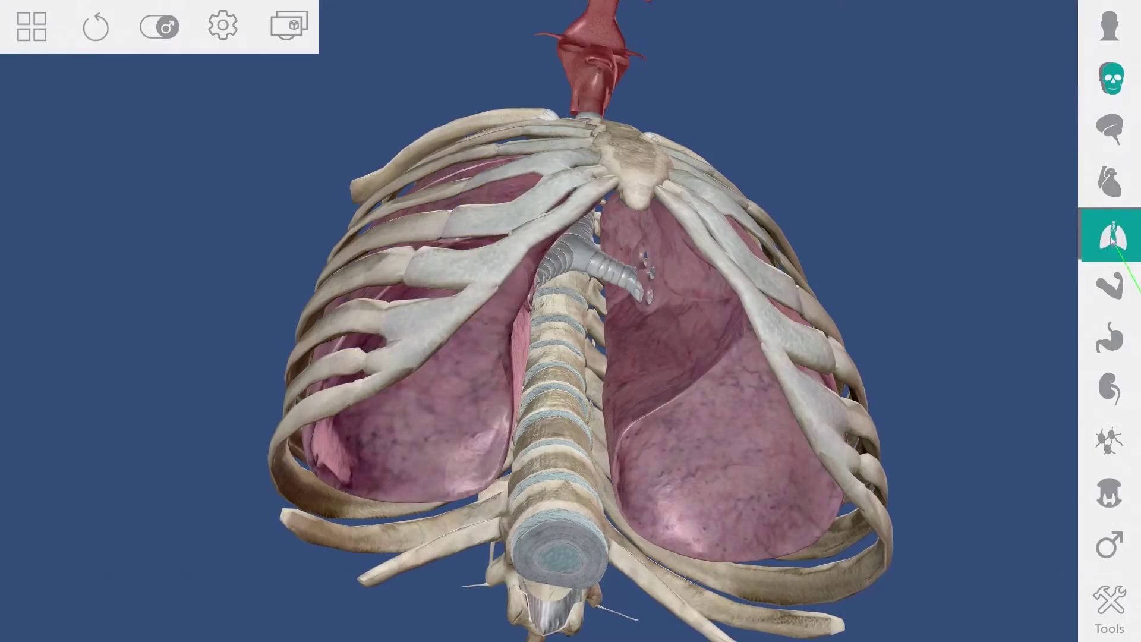
{"action": "left_click", "coordinate": [1116, 184]}
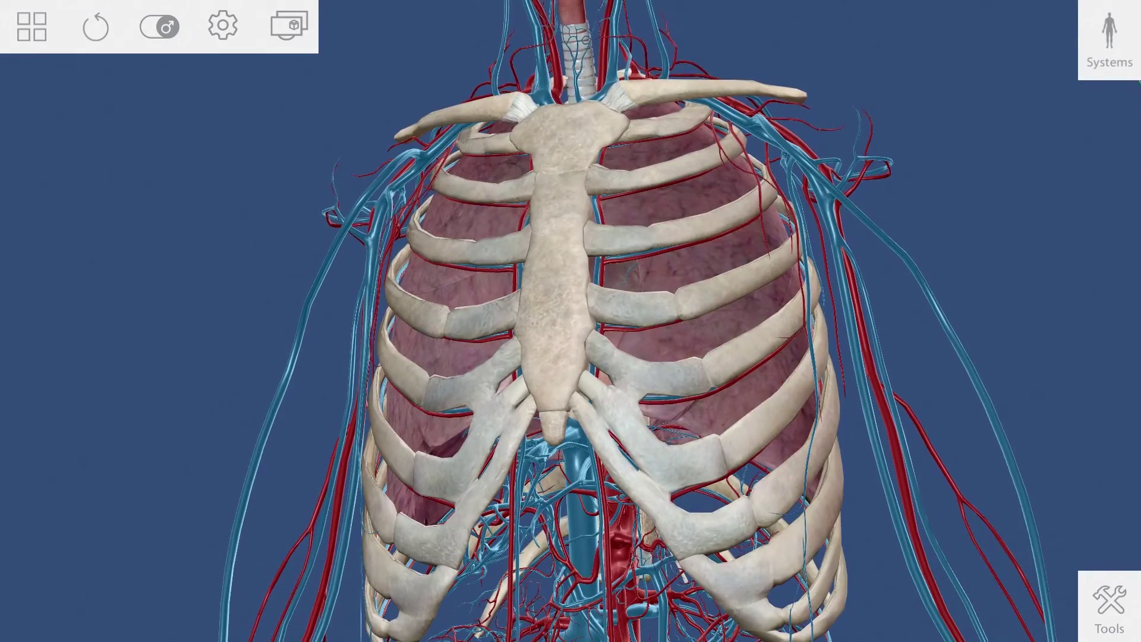
{"action": "left_click", "coordinate": [1126, 66]}
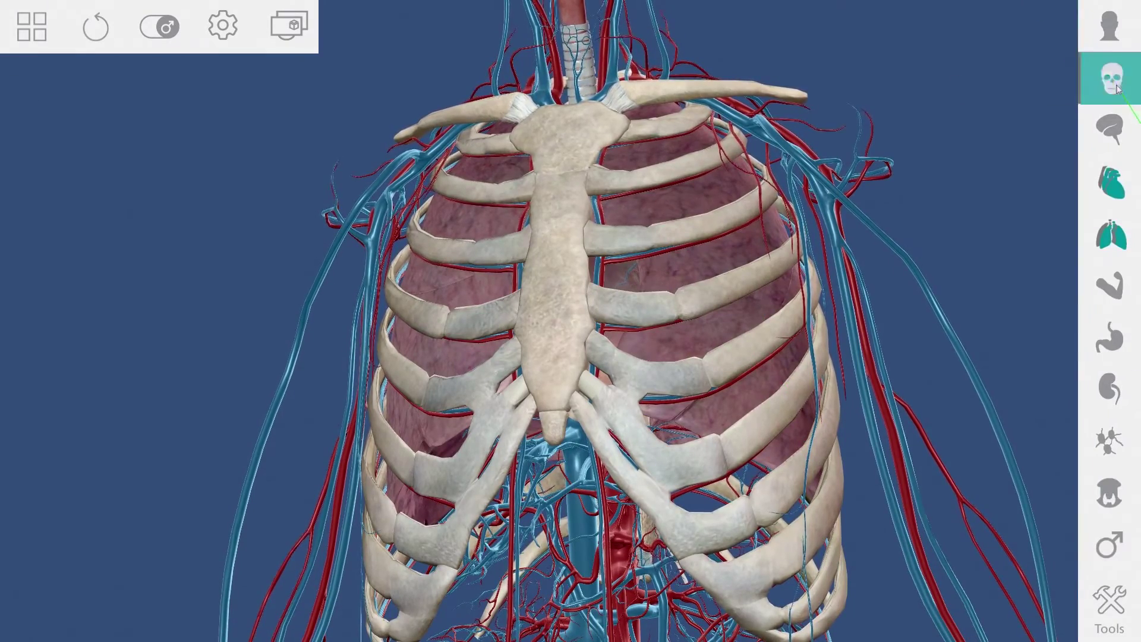
{"action": "left_click", "coordinate": [1117, 88]}
{"action": "left_click", "coordinate": [1117, 88]}
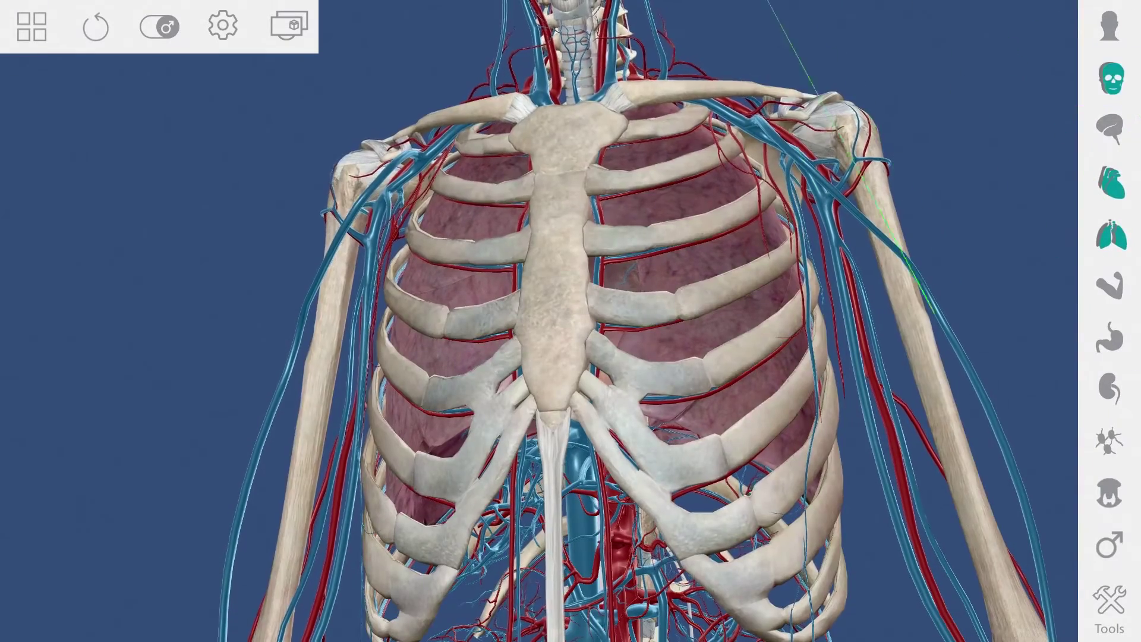
Step: Select the body of the sternum and read its description
{"action": "left_click", "coordinate": [561, 292]}
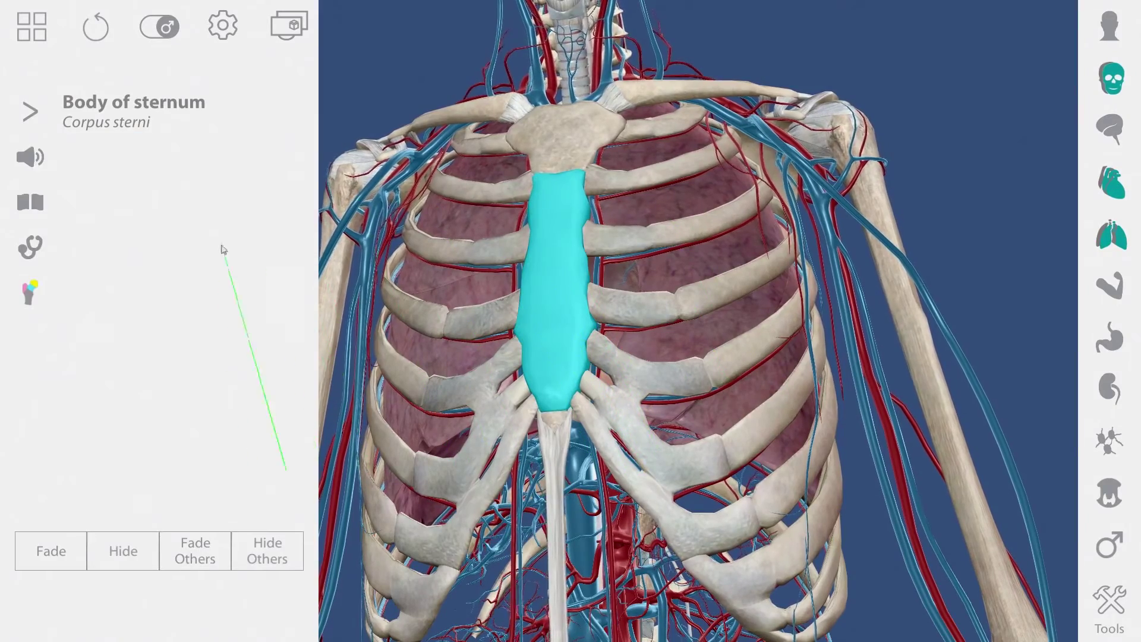
{"action": "left_click", "coordinate": [31, 202]}
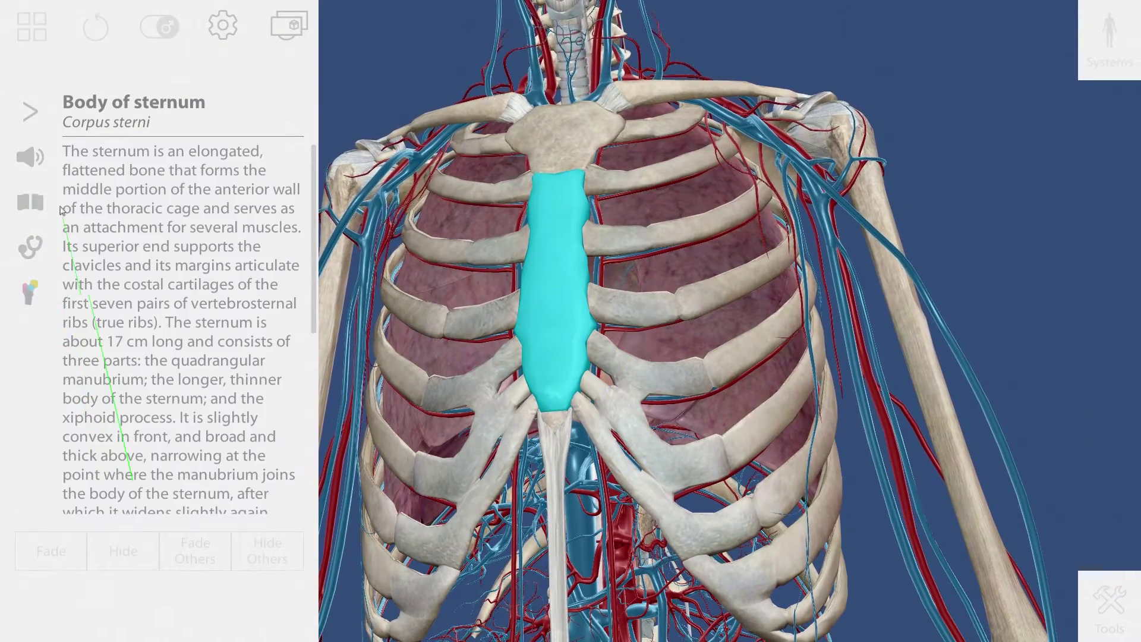
{"action": "scroll", "coordinate": [173, 440], "scroll_direction": "down", "scroll_amount": 5}
{"action": "scroll", "coordinate": [152, 414], "scroll_direction": "up", "scroll_amount": 5}
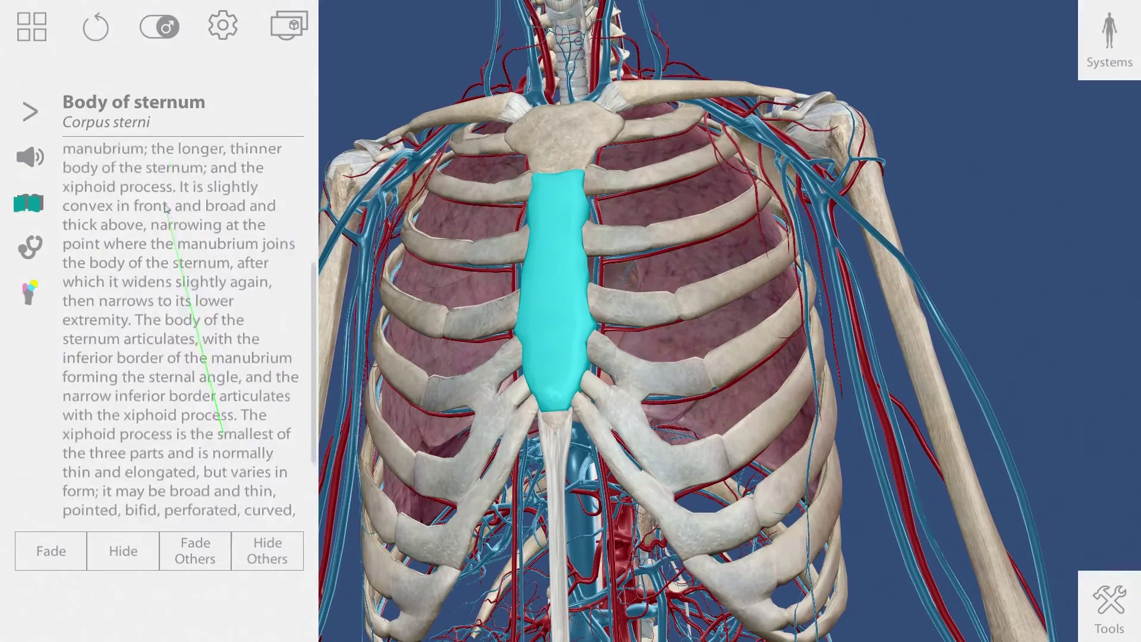
{"action": "scroll", "coordinate": [151, 414], "scroll_direction": "up", "scroll_amount": 1}
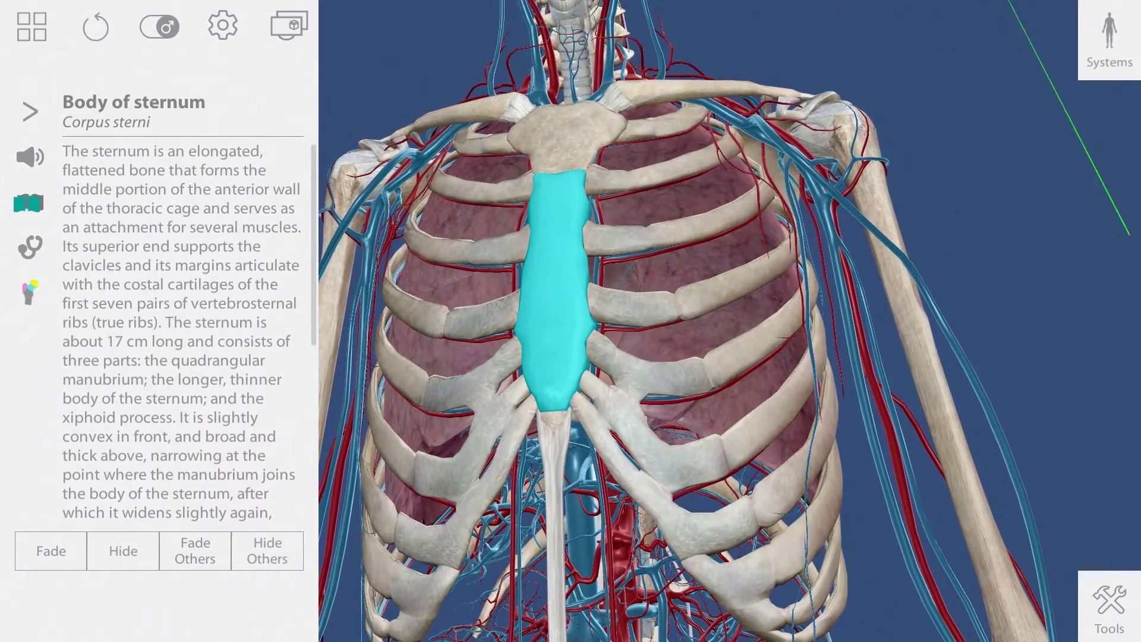
Step: Add the muscular system and select the left pectoralis major
{"action": "left_click", "coordinate": [1124, 74]}
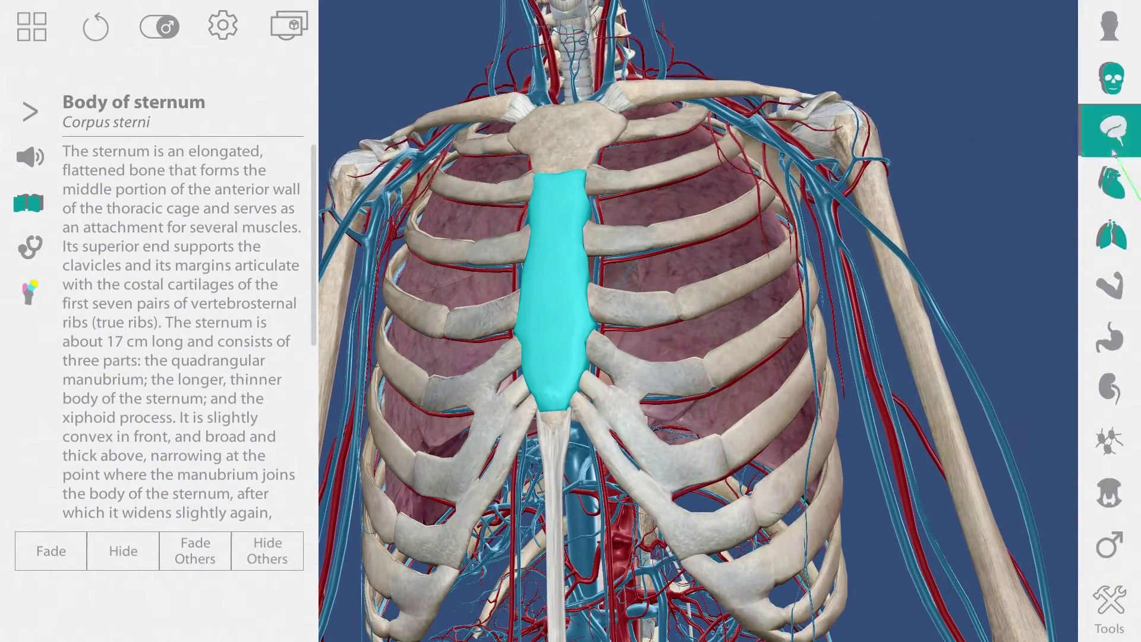
{"action": "left_click", "coordinate": [1115, 291]}
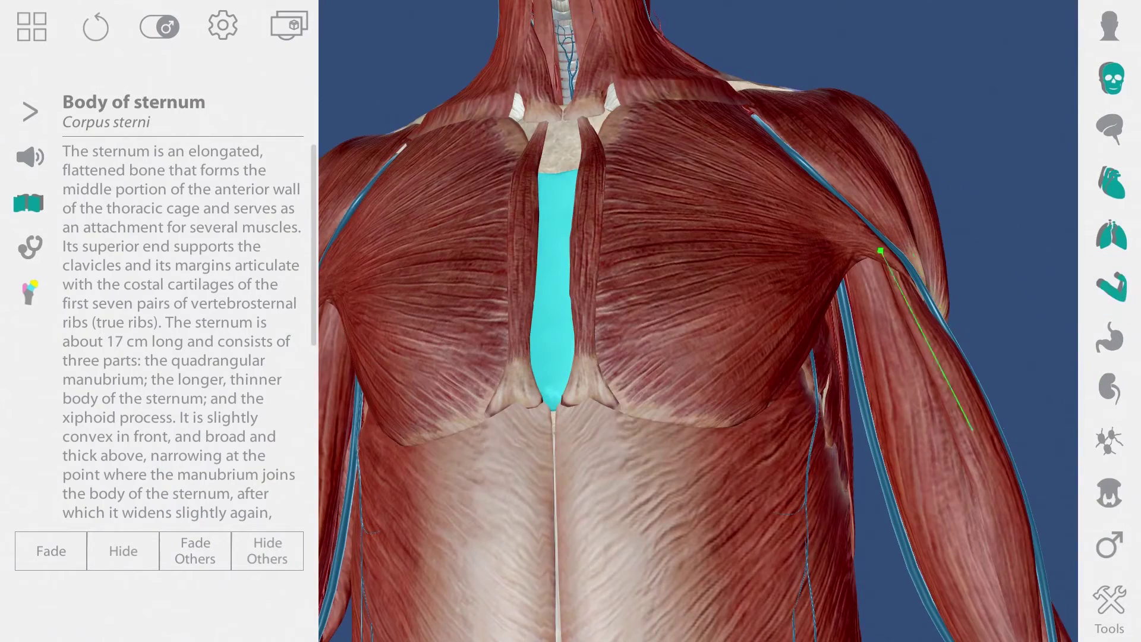
{"action": "left_click", "coordinate": [726, 318]}
{"action": "left_click", "coordinate": [30, 291]}
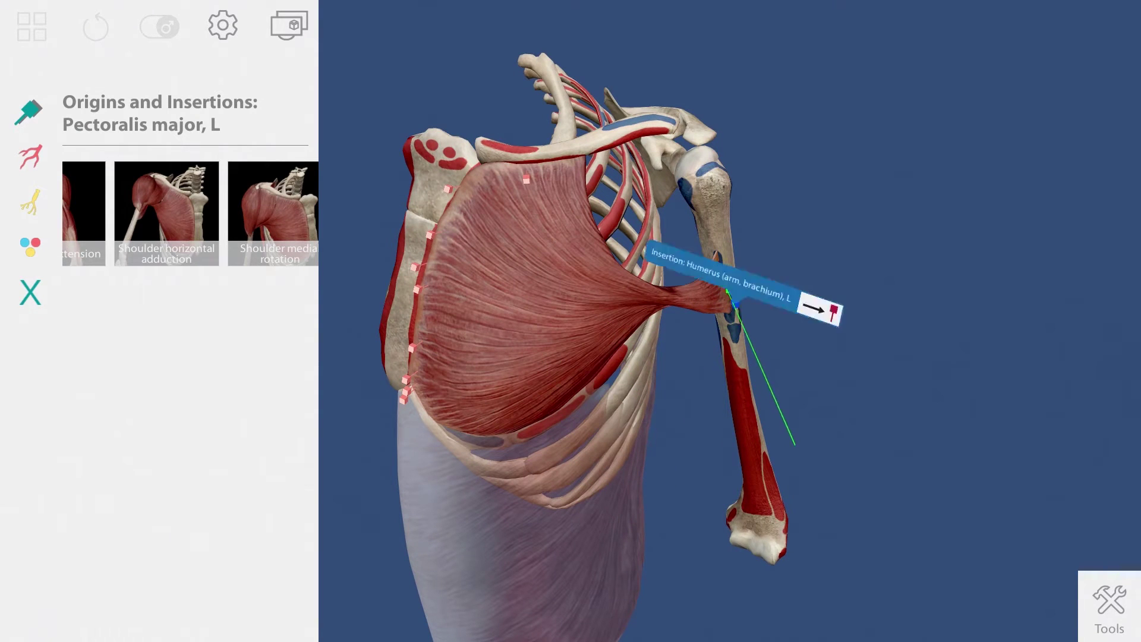
{"action": "left_click", "coordinate": [808, 283]}
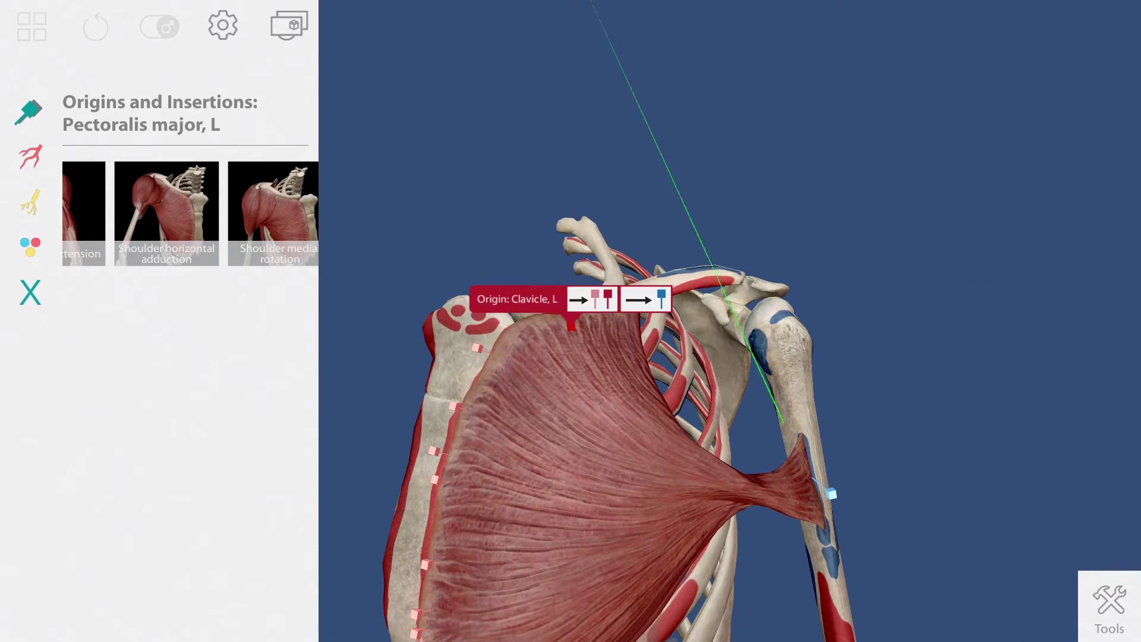
{"action": "left_click", "coordinate": [585, 299]}
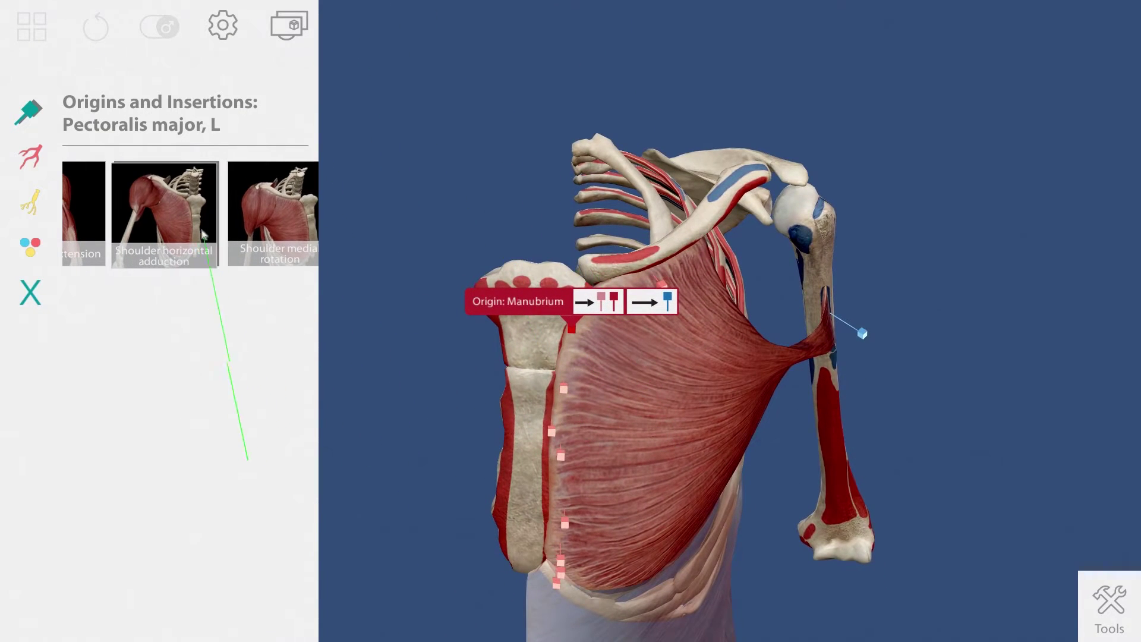
{"action": "left_click", "coordinate": [183, 222]}
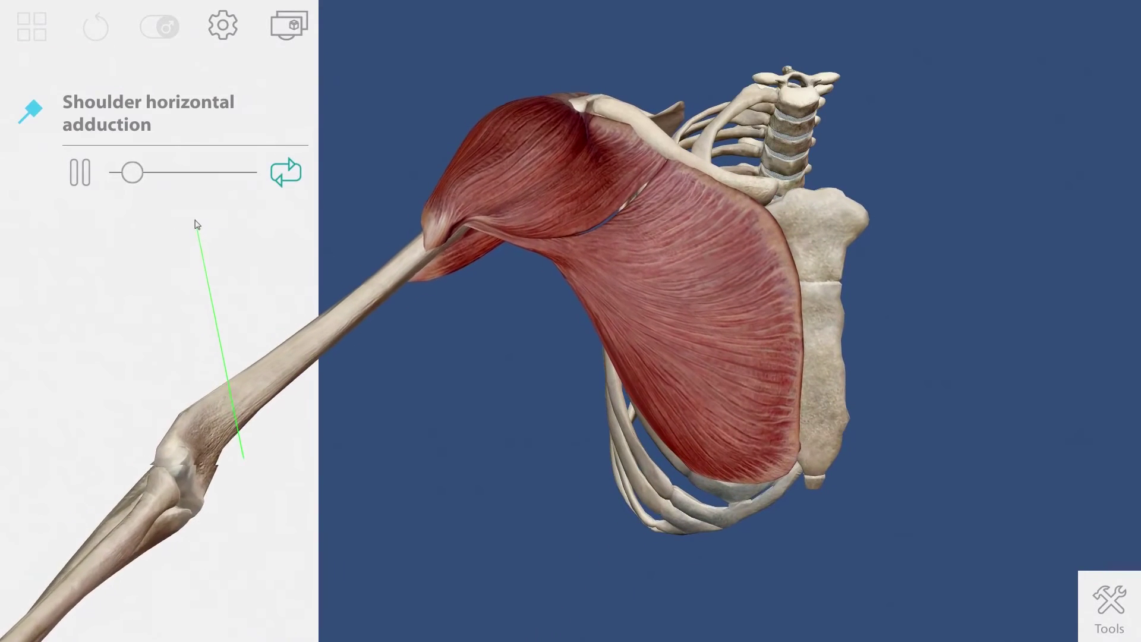
{"action": "left_click_drag", "start_coordinate": [146, 173], "coordinate": [115, 178]}
{"action": "left_click", "coordinate": [36, 114]}
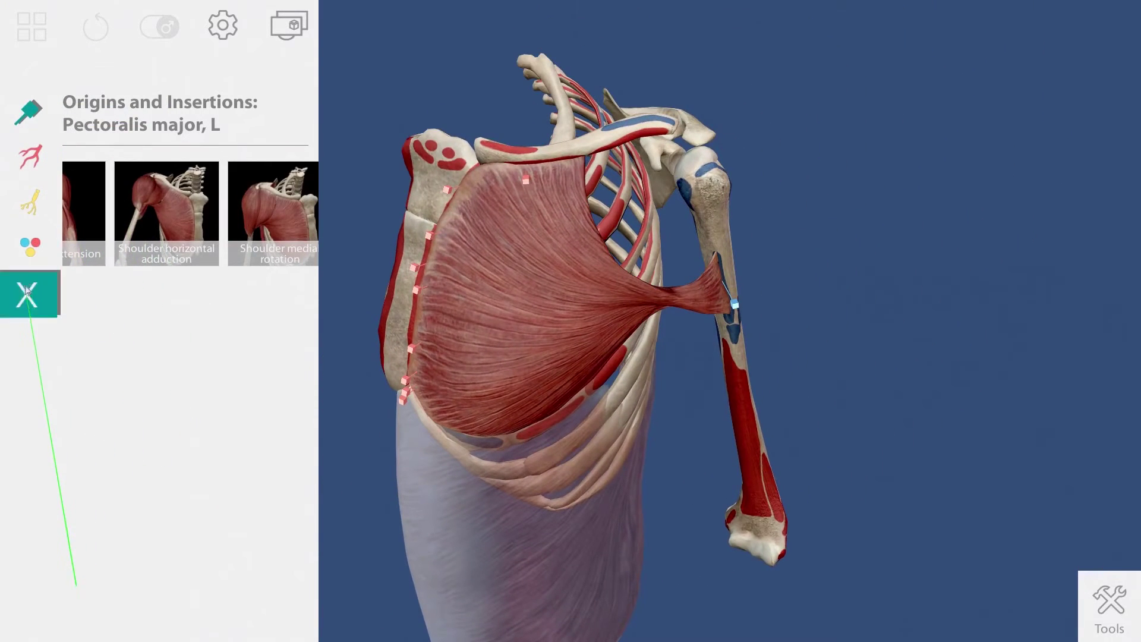
{"action": "left_click", "coordinate": [30, 286]}
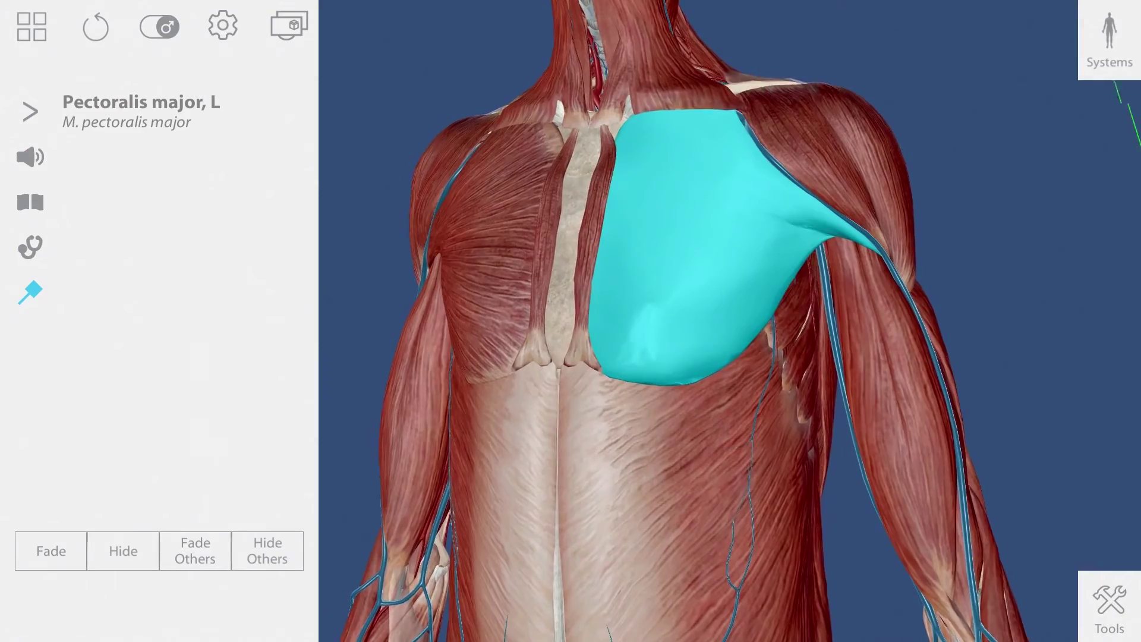
Step: Hide the muscles, then split the left femur into its colour-coded bone parts
{"action": "left_click", "coordinate": [1114, 48]}
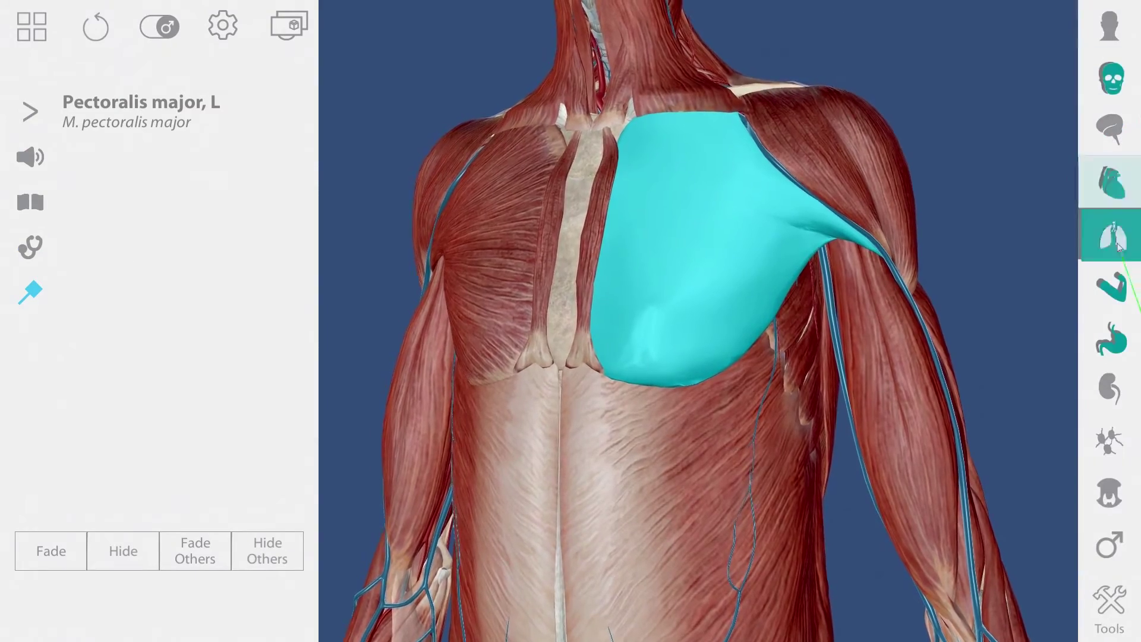
{"action": "left_click", "coordinate": [1106, 284]}
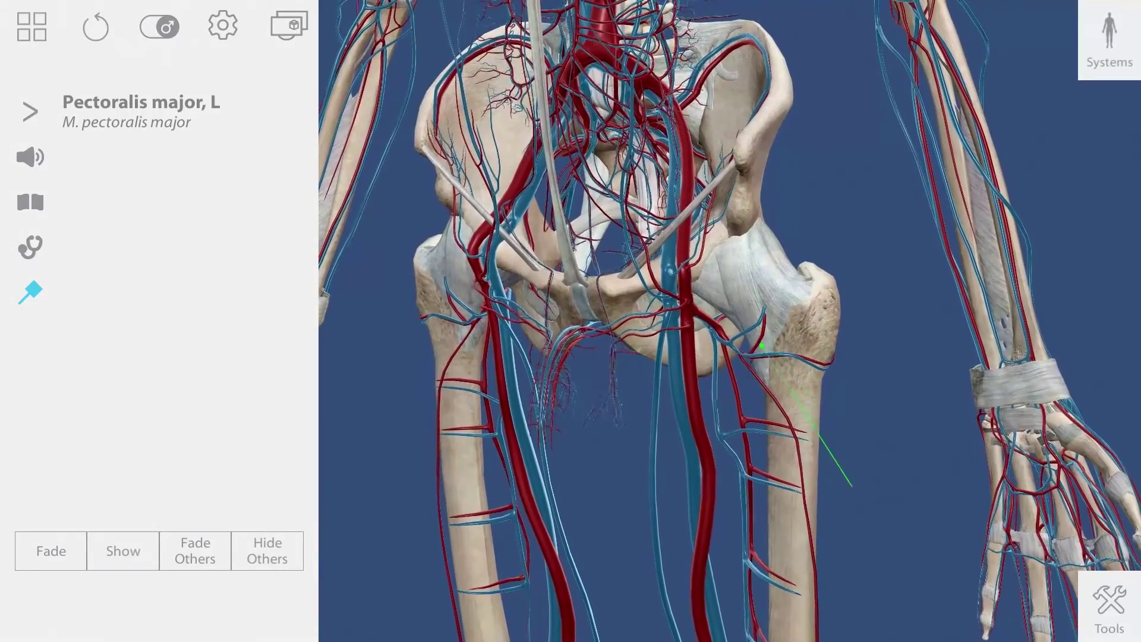
{"action": "left_click", "coordinate": [801, 394]}
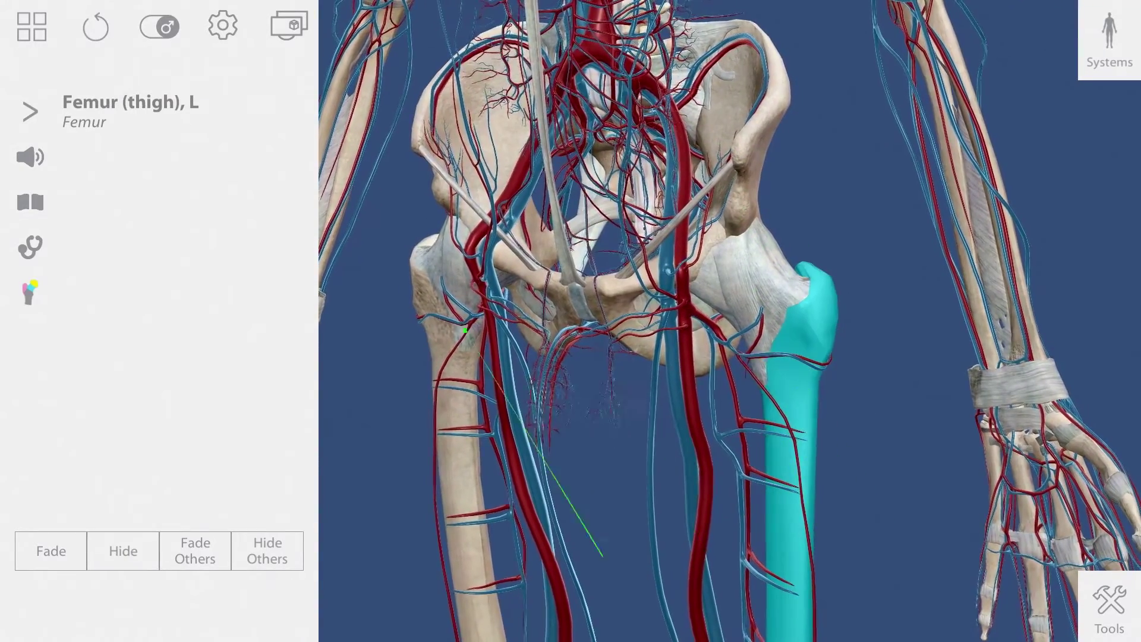
{"action": "left_click", "coordinate": [54, 299]}
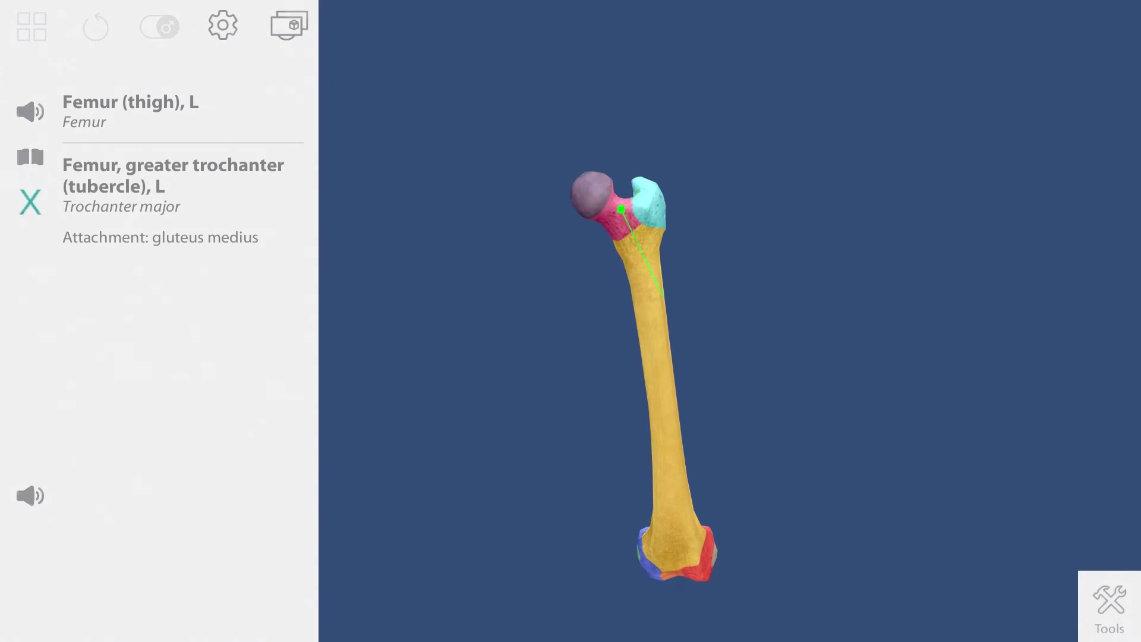
Step: Check the femur's neck and shaft, close the bone-parts view, and go back to the Skeletal System Views
{"action": "left_click", "coordinate": [619, 221]}
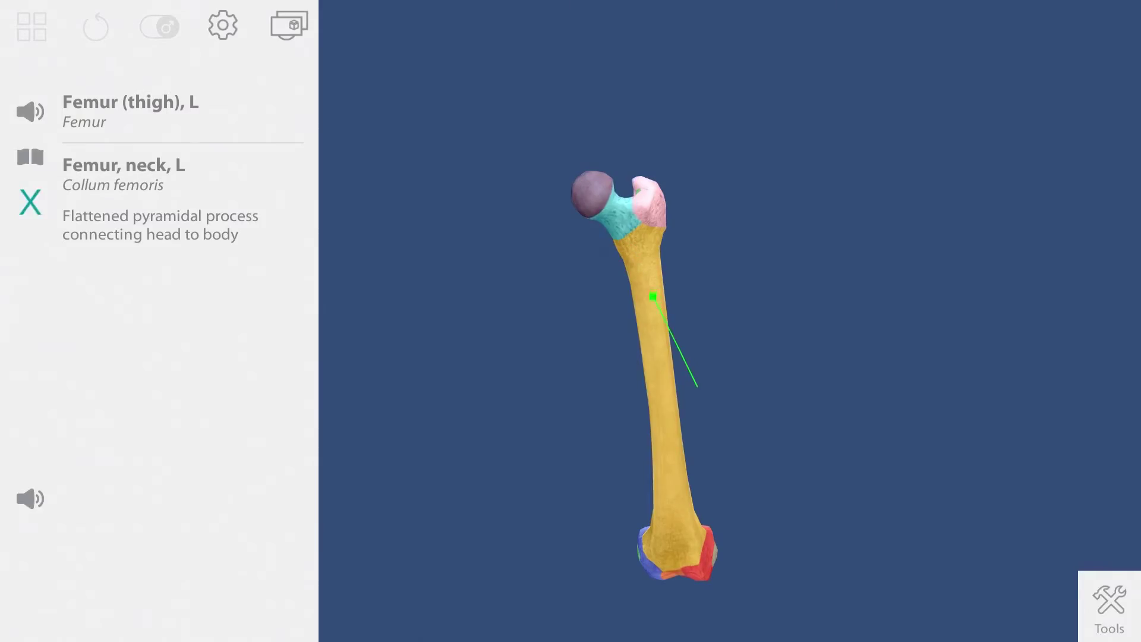
{"action": "left_click", "coordinate": [654, 295]}
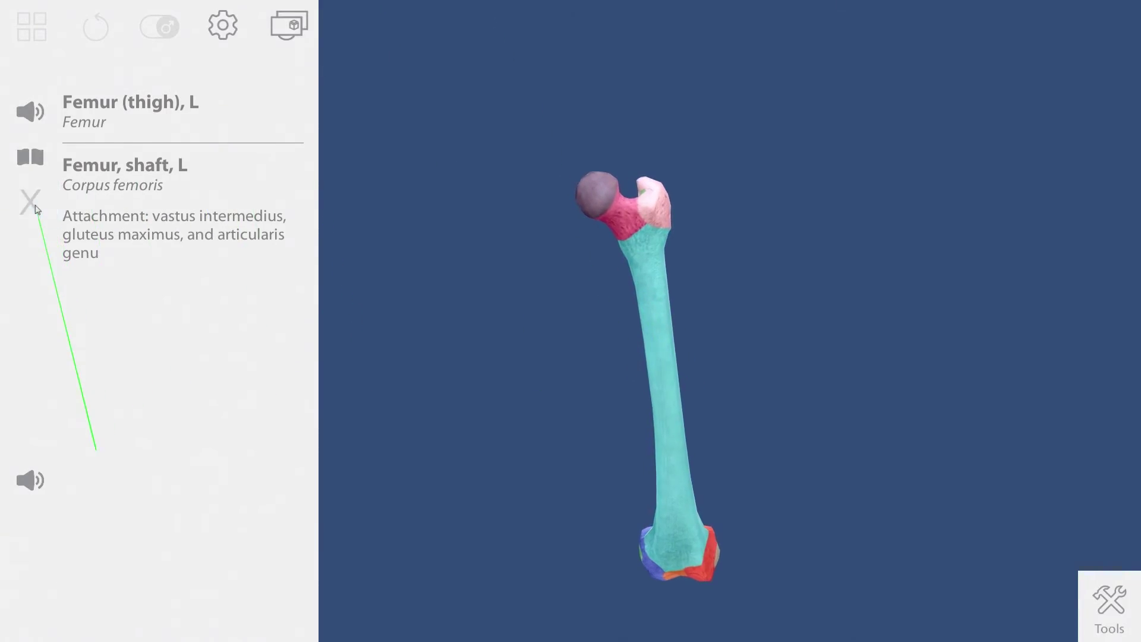
{"action": "left_click", "coordinate": [31, 202]}
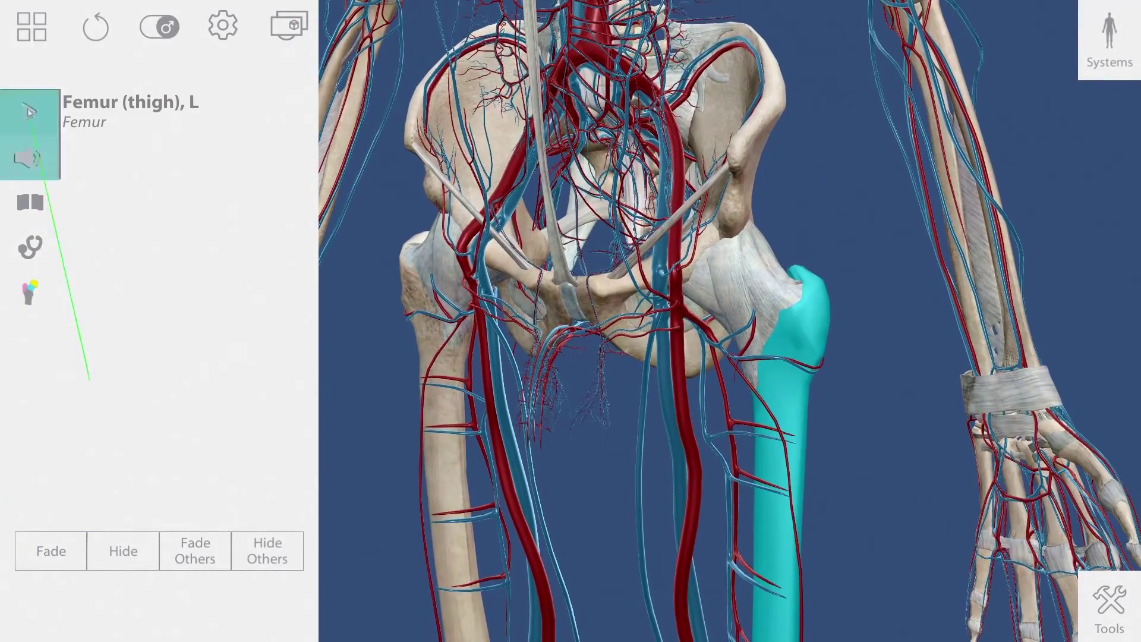
{"action": "left_click", "coordinate": [31, 27]}
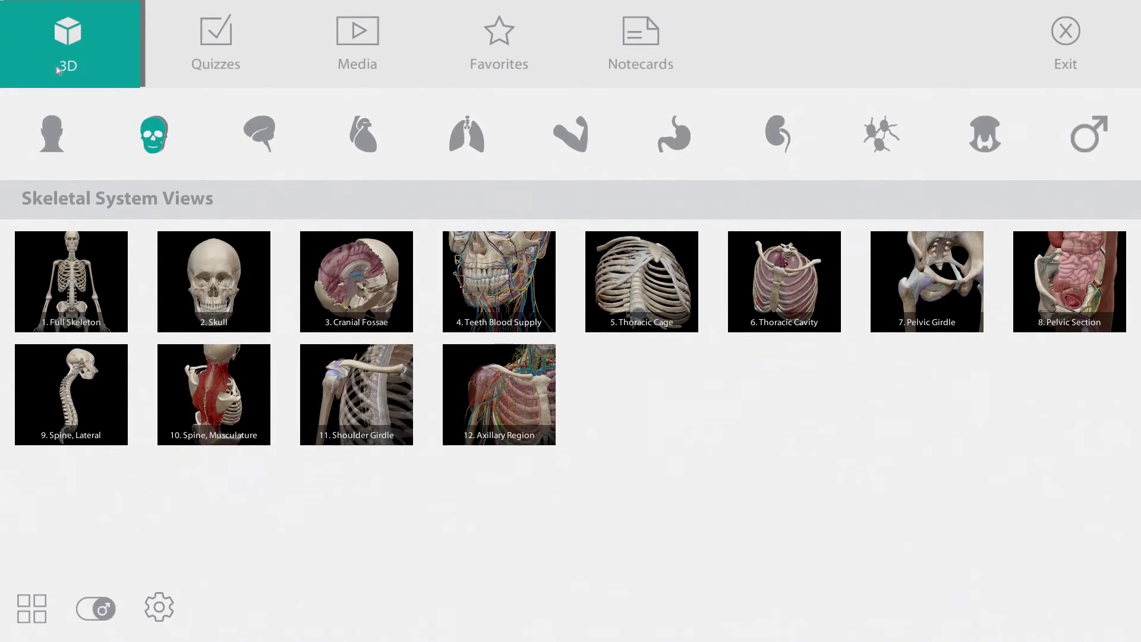
Step: View Media animations for Upper Limb, Thorax and Abdomen, Spine and Back, Pelvic Girdle and Lower Limb, then open Quizzes
{"action": "left_click", "coordinate": [315, 60]}
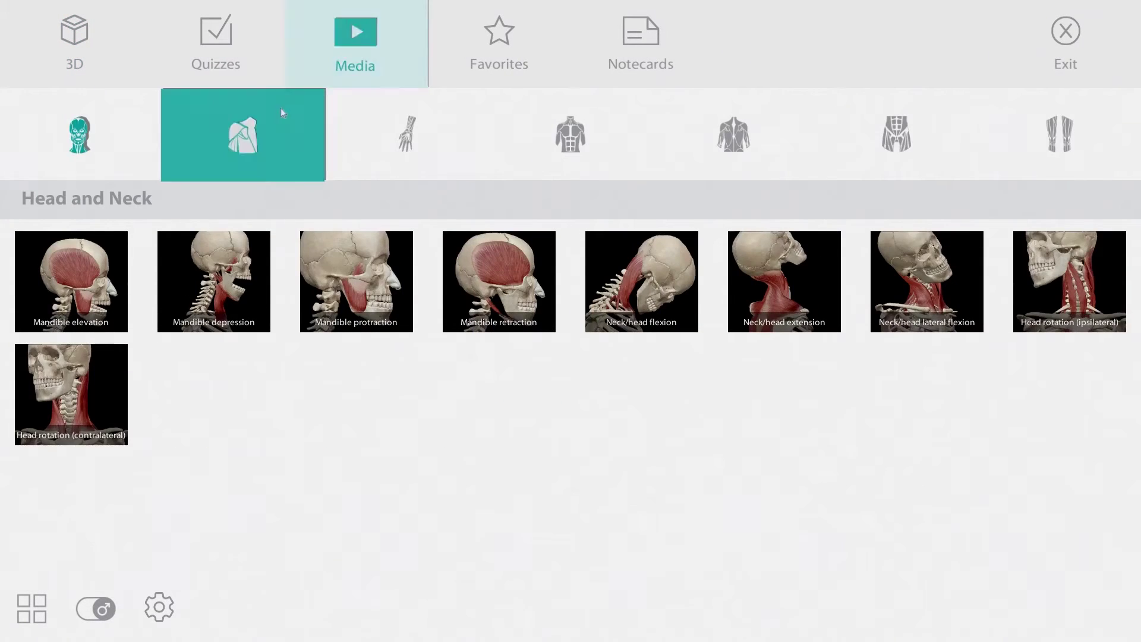
{"action": "left_click", "coordinate": [362, 135]}
{"action": "left_click", "coordinate": [542, 145]}
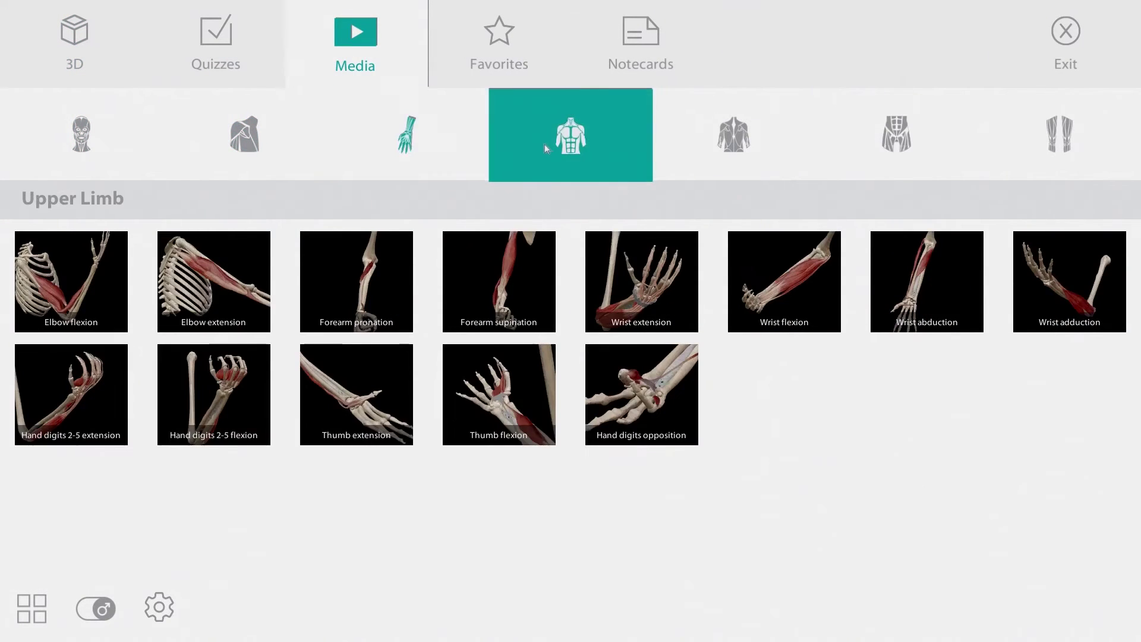
{"action": "left_click", "coordinate": [723, 155]}
{"action": "left_click", "coordinate": [884, 148]}
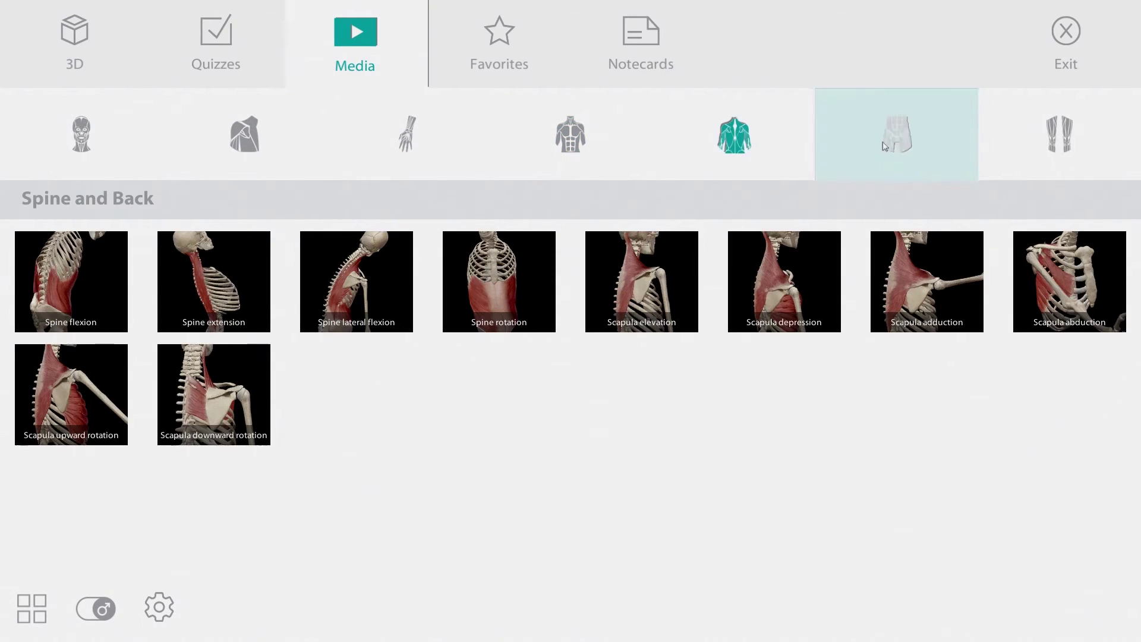
{"action": "left_click", "coordinate": [989, 146]}
{"action": "left_click", "coordinate": [505, 104]}
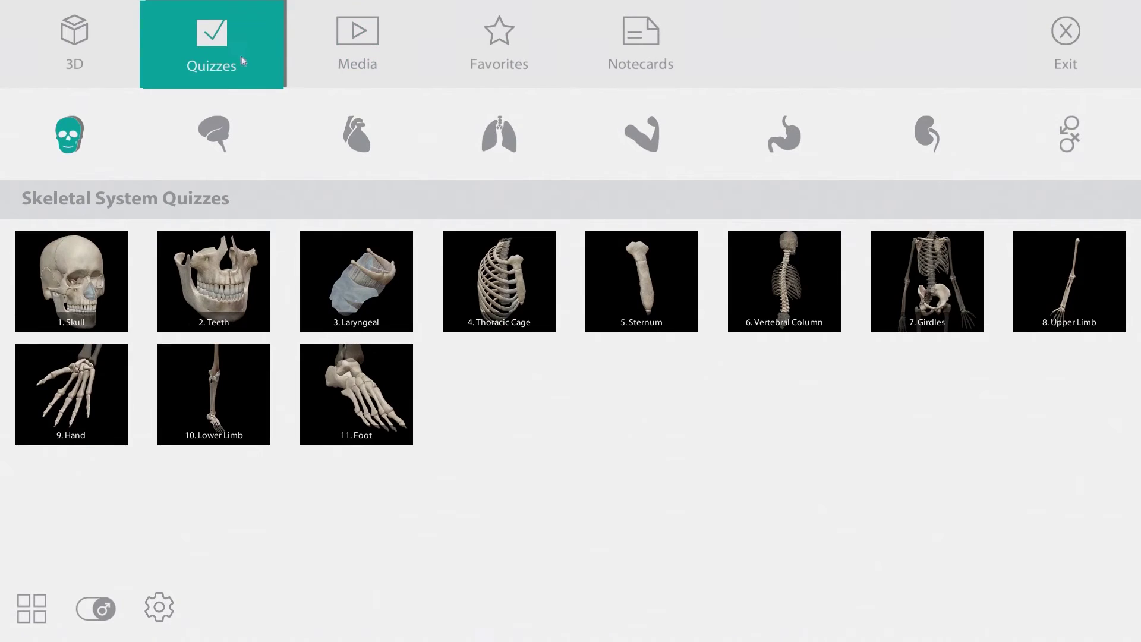
Step: Start the 23. Heart Valves quiz and submit an aortic valve cusp for question 1
{"action": "left_click", "coordinate": [356, 134]}
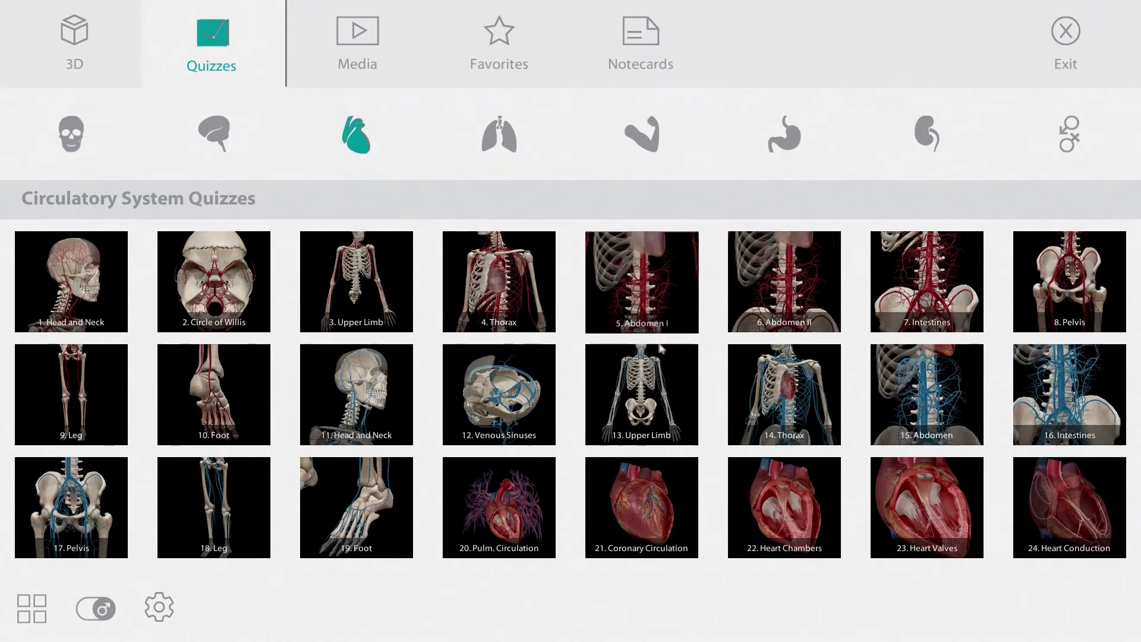
{"action": "left_click", "coordinate": [925, 514]}
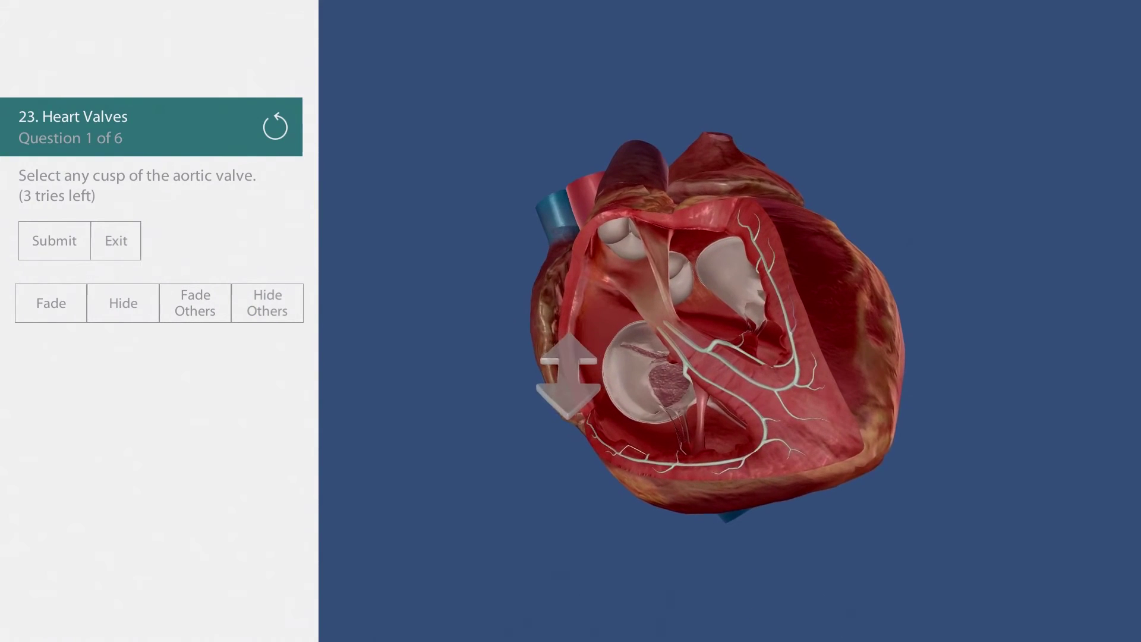
{"action": "left_click", "coordinate": [680, 279]}
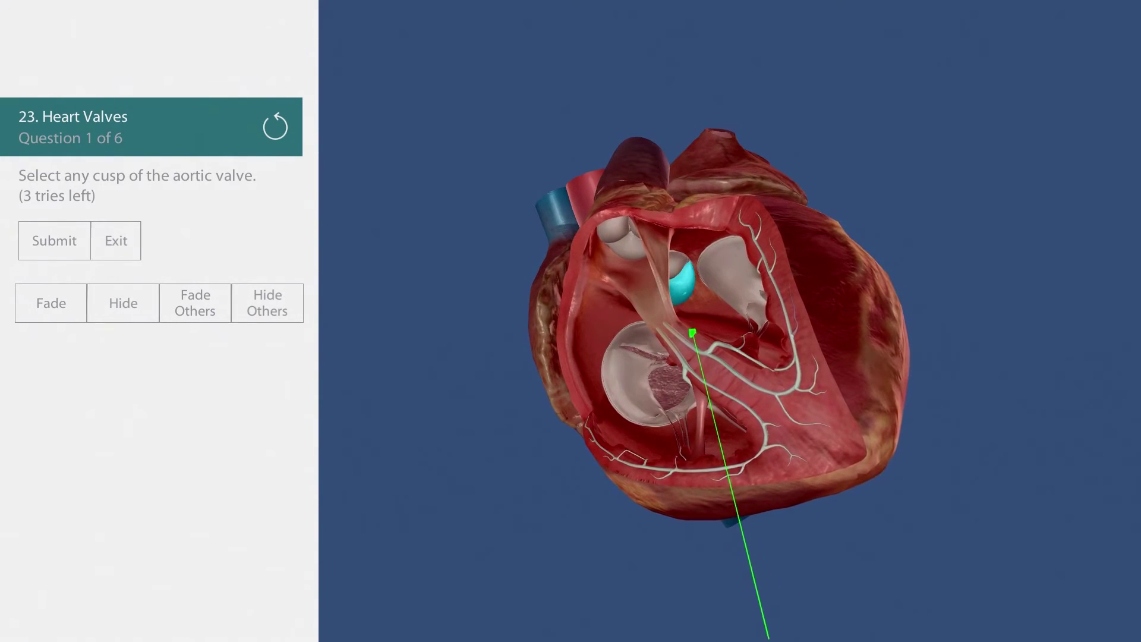
{"action": "left_click", "coordinate": [55, 246]}
Step: Answer the mitral valve question, reveal the correct leaflet, and exit the quiz
{"action": "left_click", "coordinate": [52, 248]}
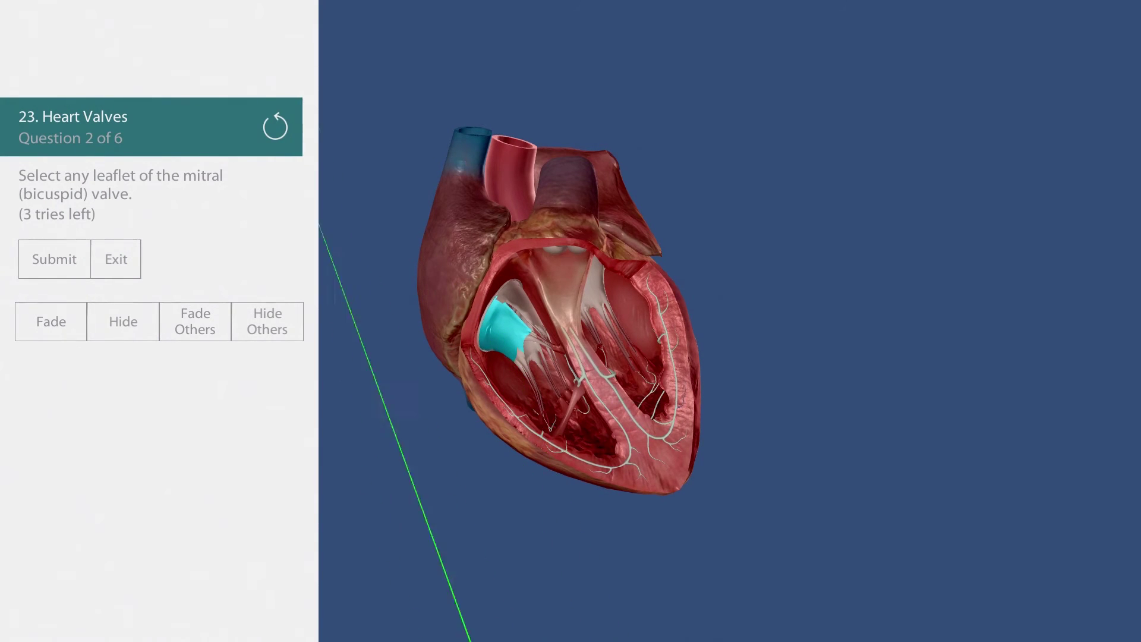
{"action": "left_click", "coordinate": [52, 266]}
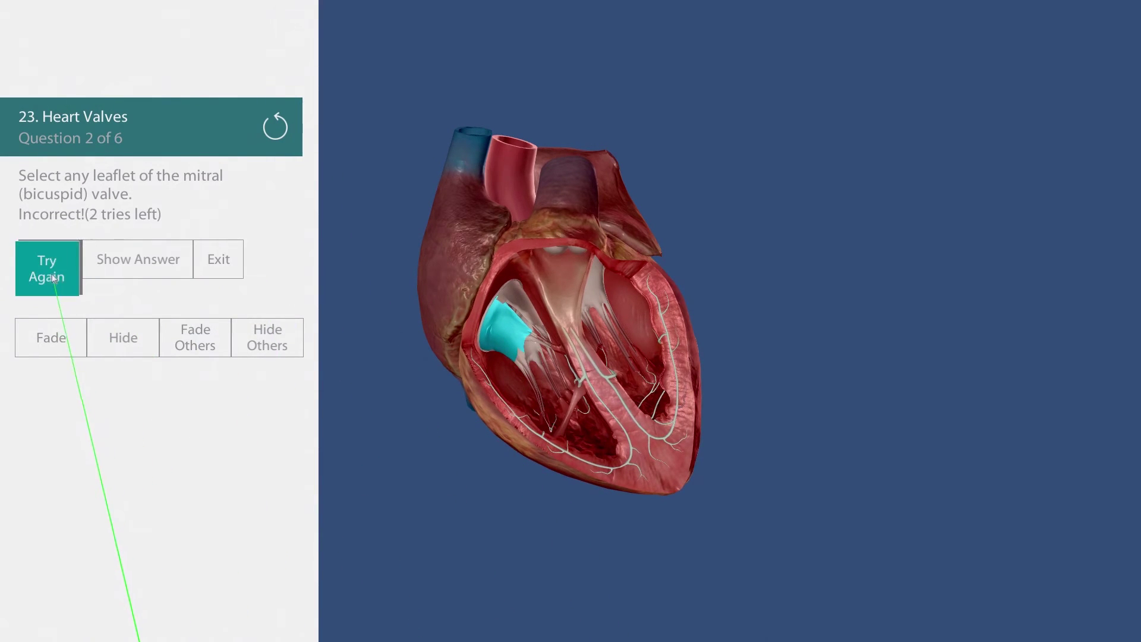
{"action": "left_click", "coordinate": [142, 260]}
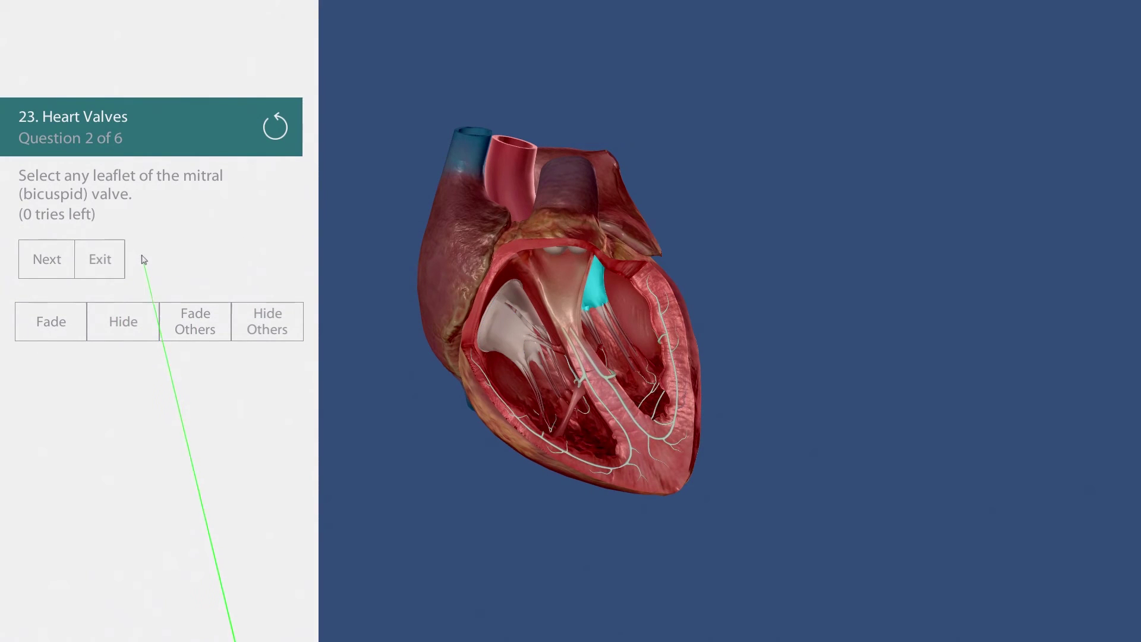
{"action": "left_click", "coordinate": [109, 264]}
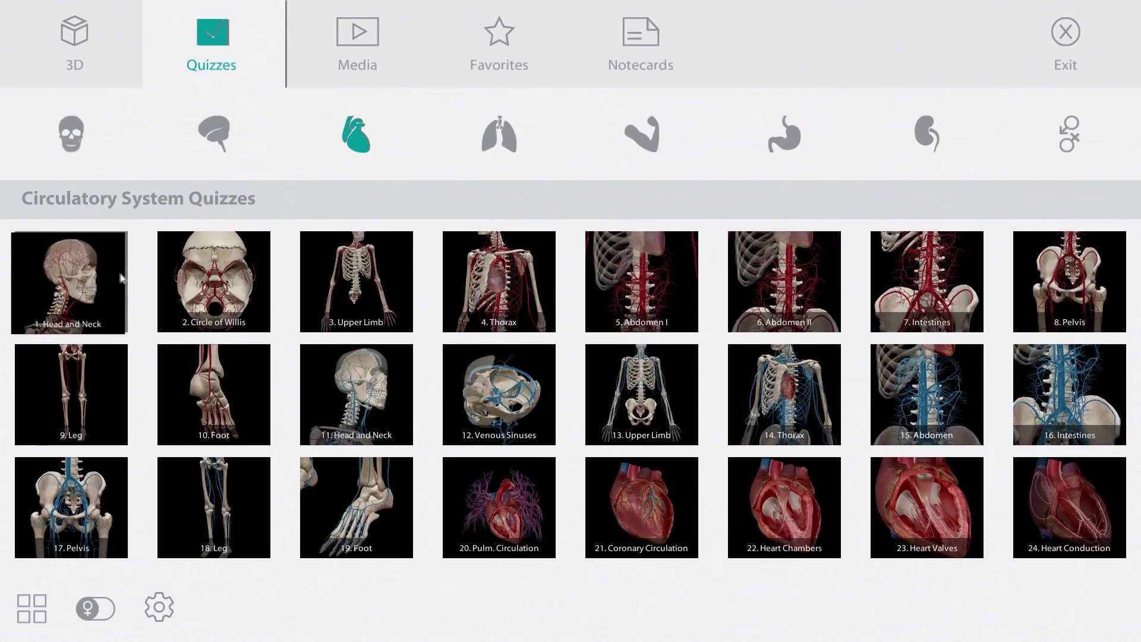
Step: Leave the quizzes and load the 1. Head and Neck regional 3D model from Regional Views
{"action": "left_click", "coordinate": [66, 40]}
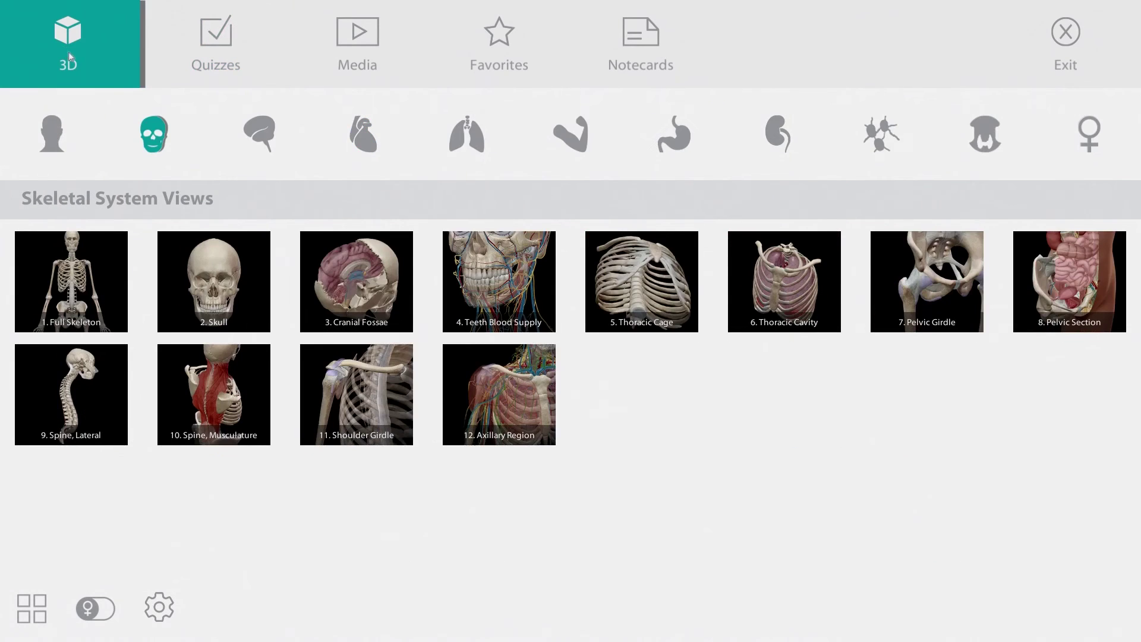
{"action": "left_click", "coordinate": [68, 106]}
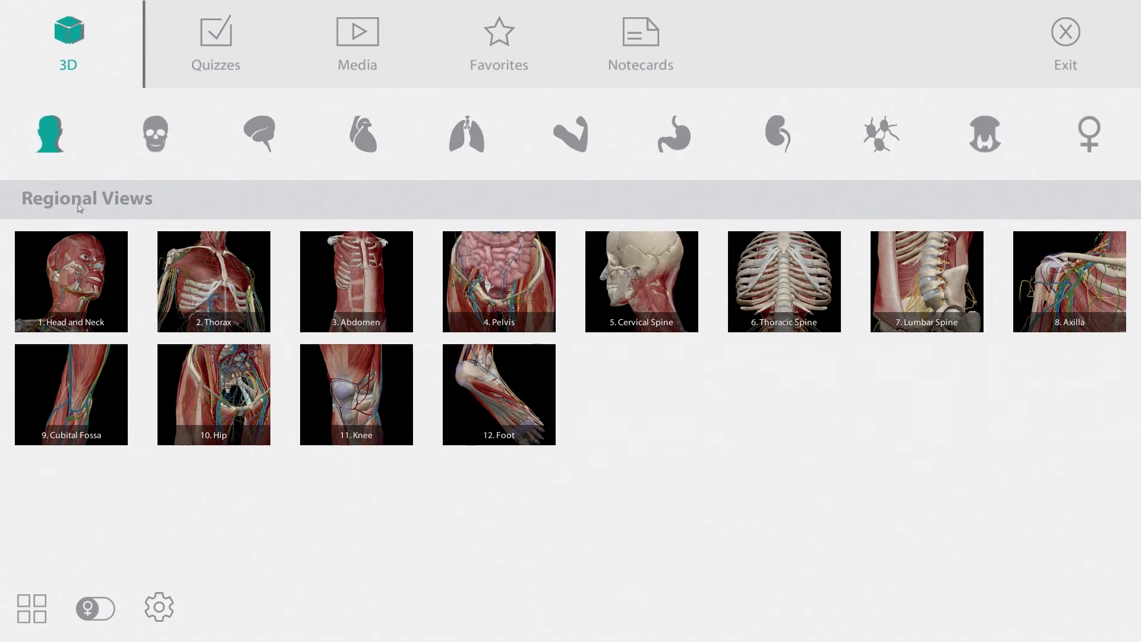
{"action": "left_click", "coordinate": [79, 272]}
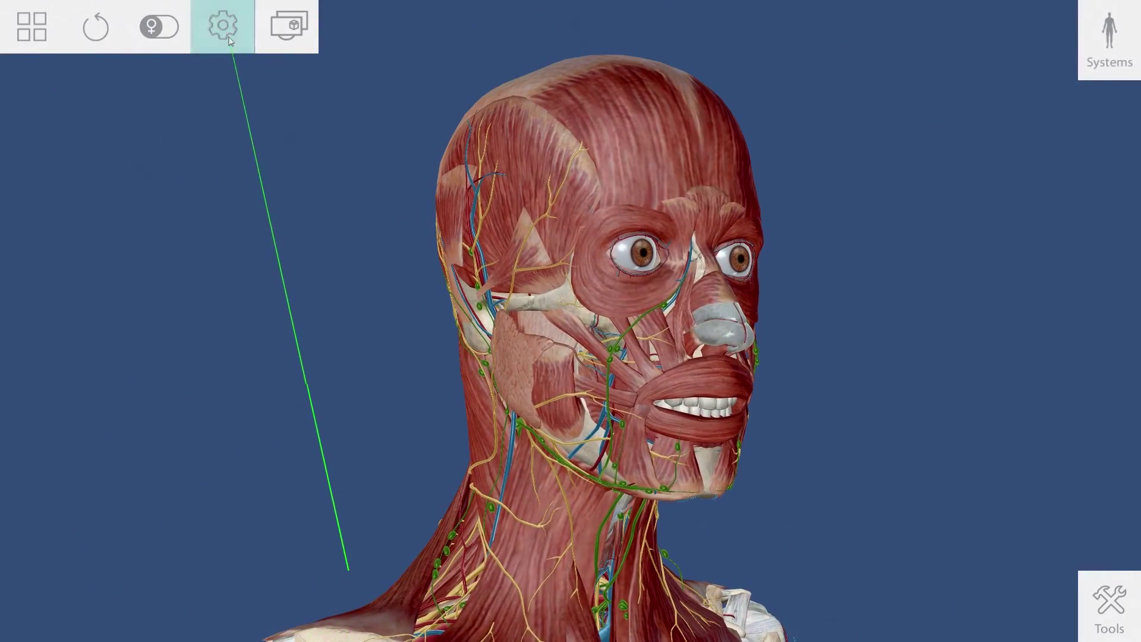
{"action": "left_click", "coordinate": [226, 43]}
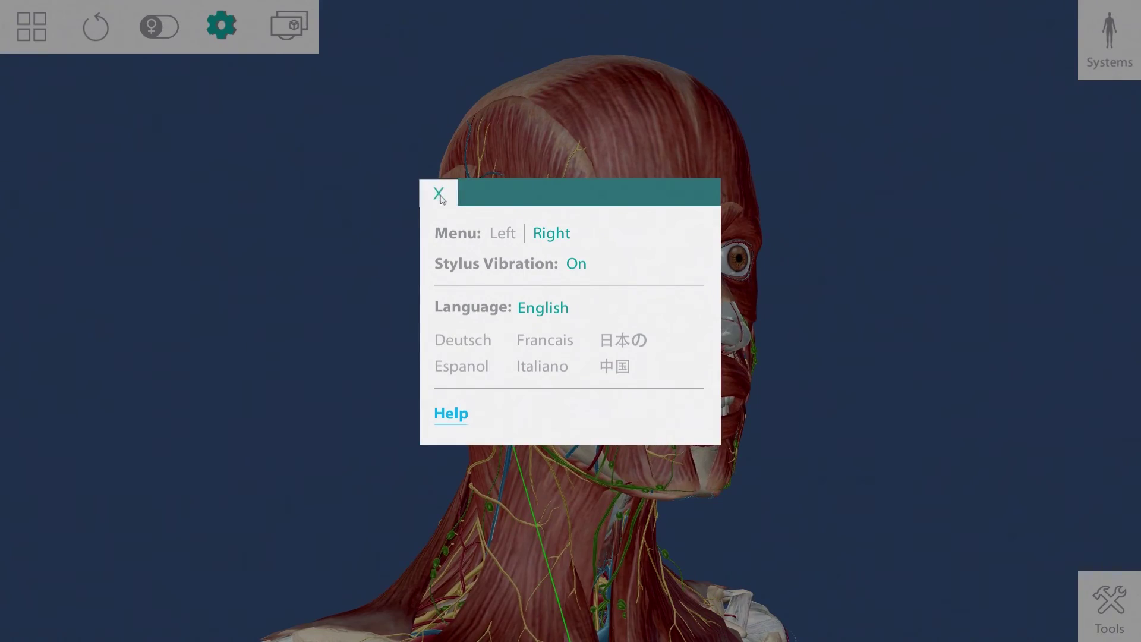
{"action": "left_click", "coordinate": [439, 194]}
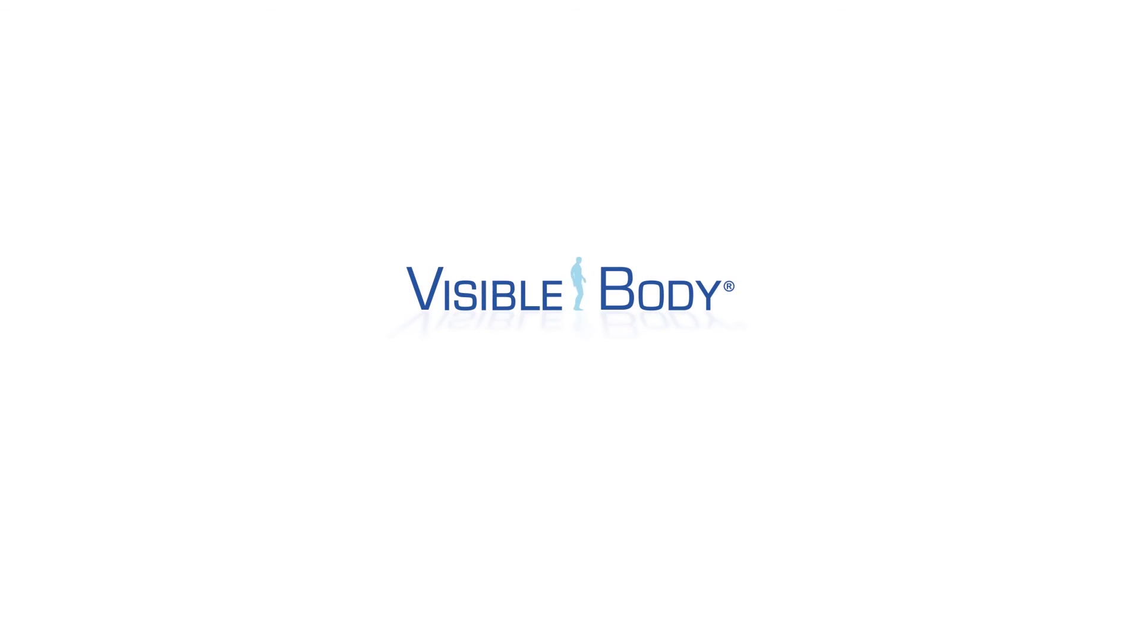